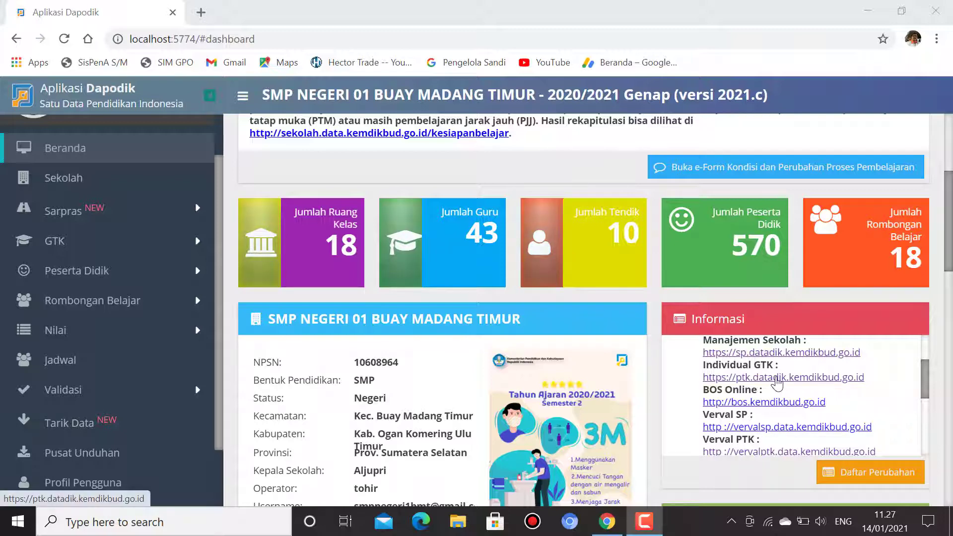
Step: Open the ptk.datadik.kemdikbud.go.id portal in a new tab and choose LOGIN MENGGUNAKAN SSO
left_click(777, 378)
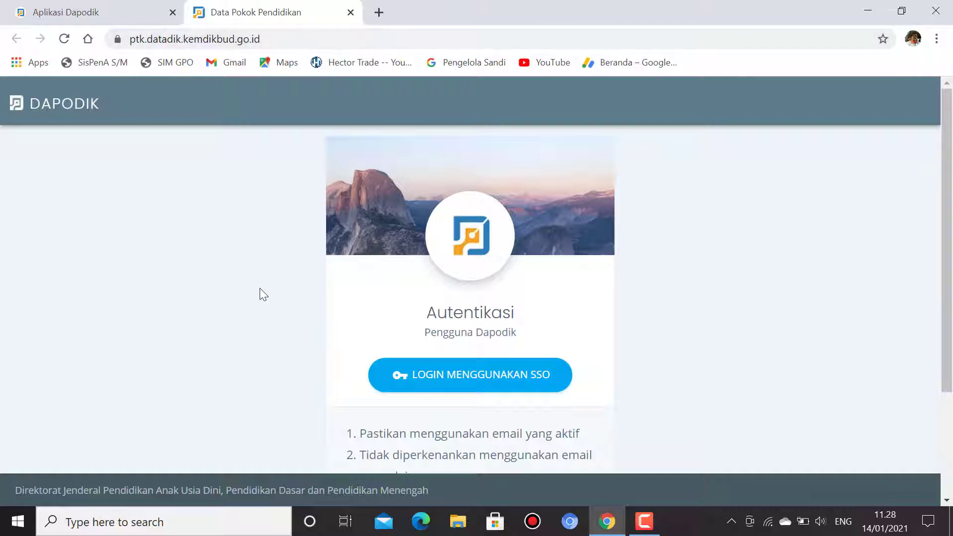
scroll(762, 349, "down", 1)
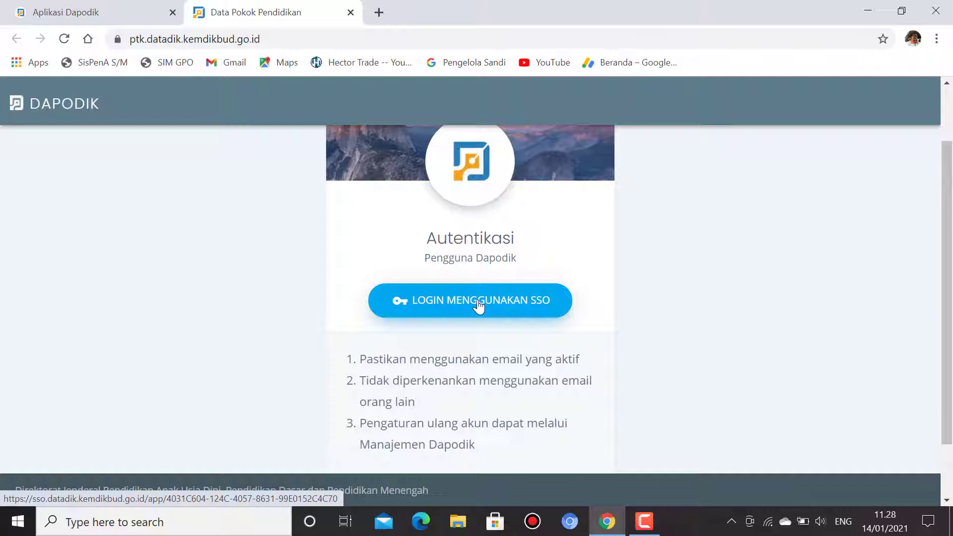
left_click(479, 308)
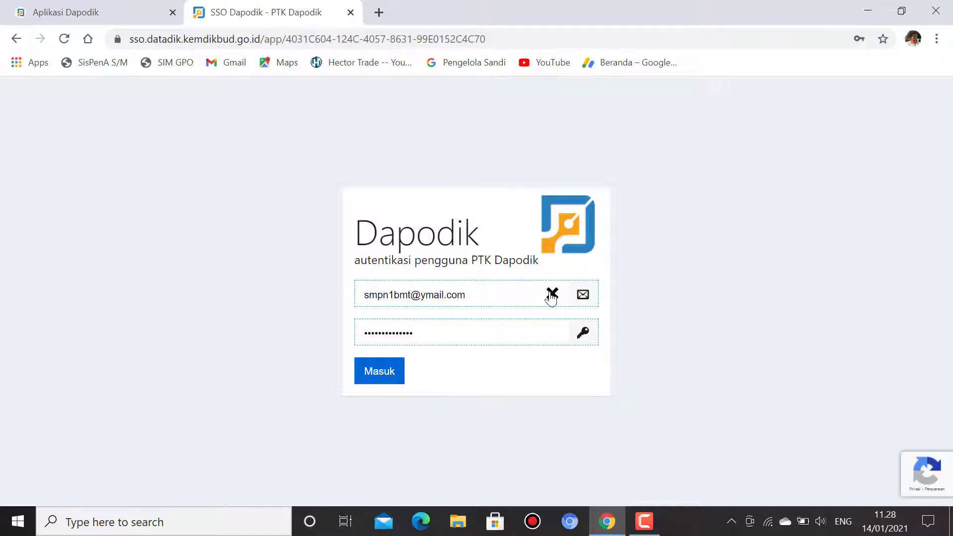
Step: Sign in on the SSO form using the saved Chrome account e-mail and password
left_click(552, 295)
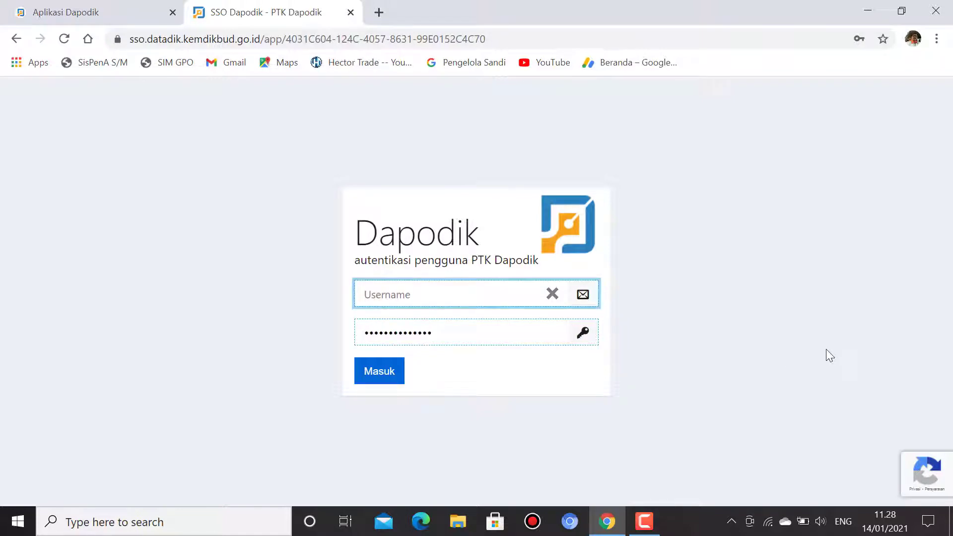
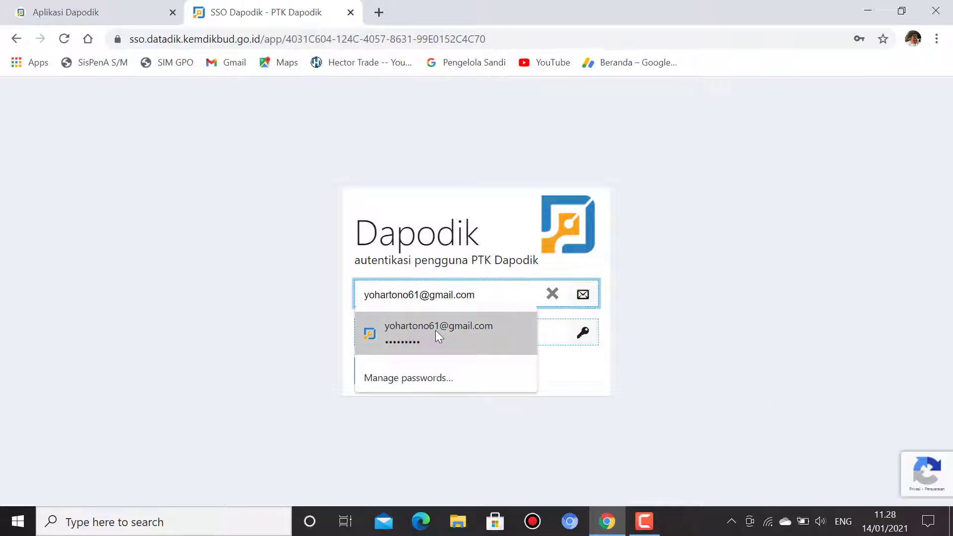
left_click(436, 330)
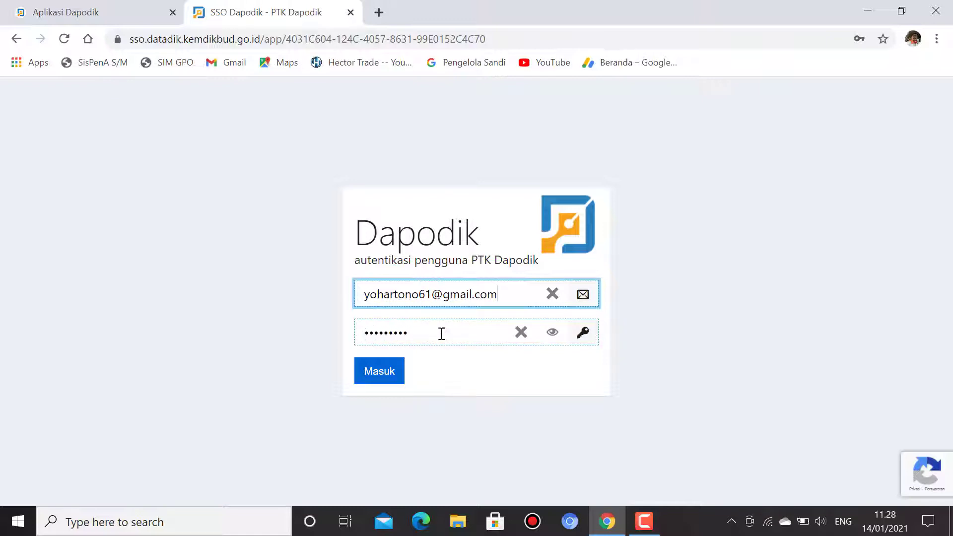
left_click(381, 378)
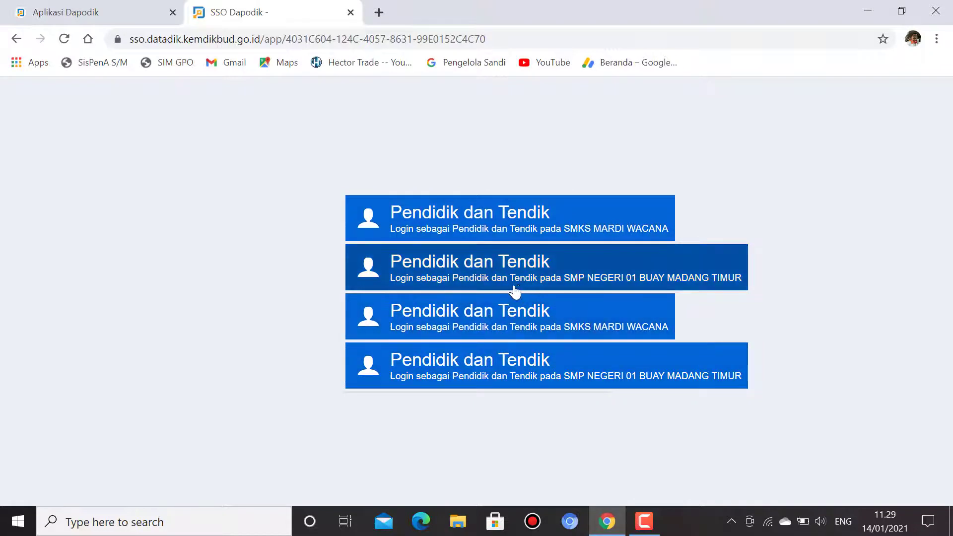
Step: Enter as Pendidik dan Tendik for SMP NEGERI 01 BUAY MADANG TIMUR
left_click(486, 274)
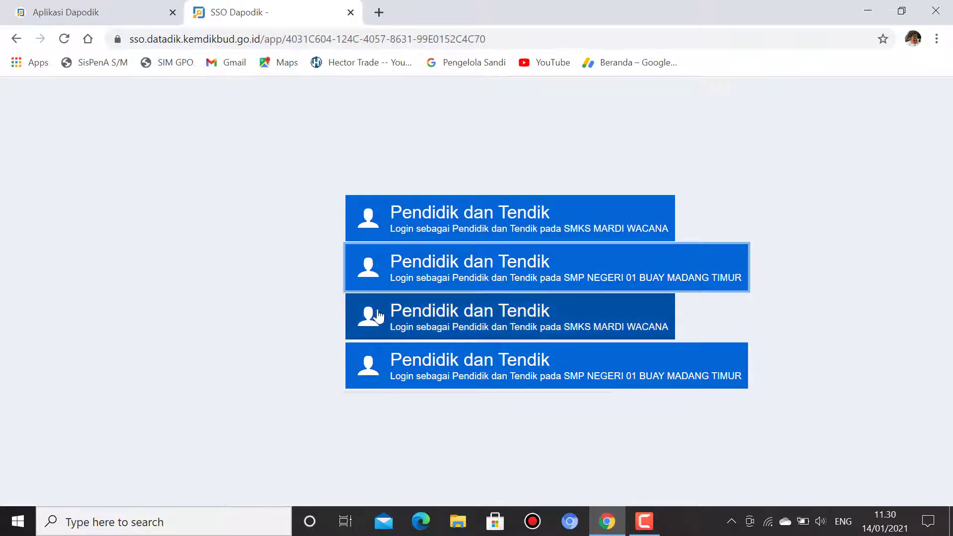
left_click(522, 278)
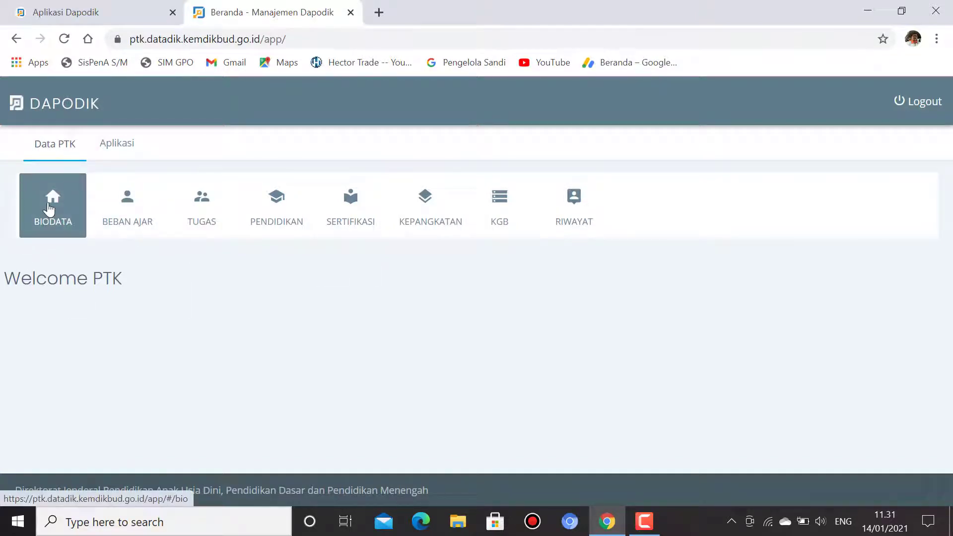
Step: Open Biodata PTK and review the Identitas fields from full name down to Info GTK
left_click(49, 208)
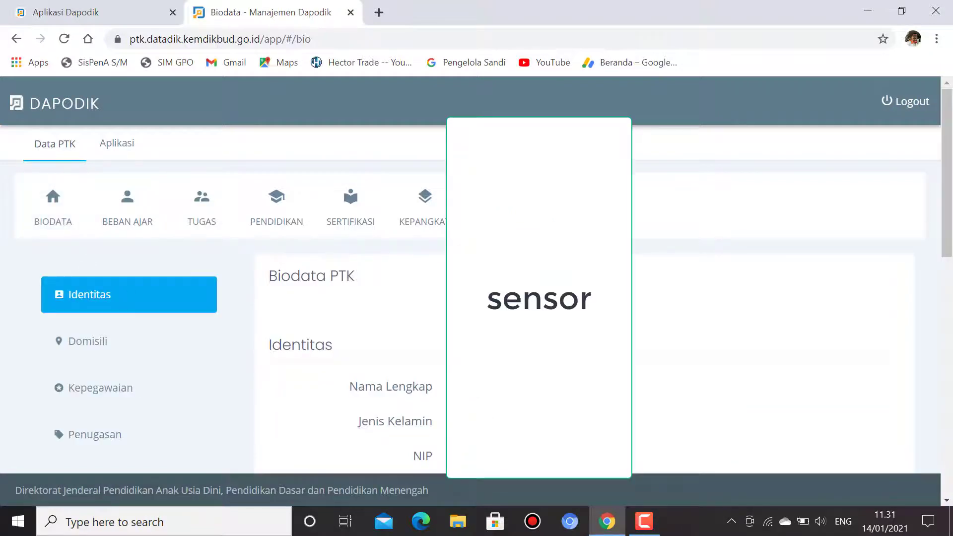
scroll(668, 342, "down", 1)
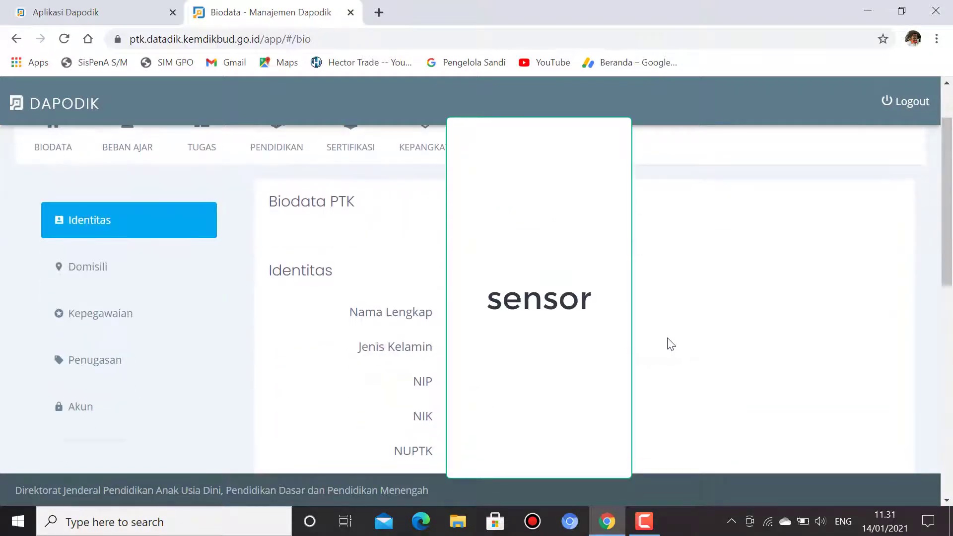
scroll(679, 332, "down", 1)
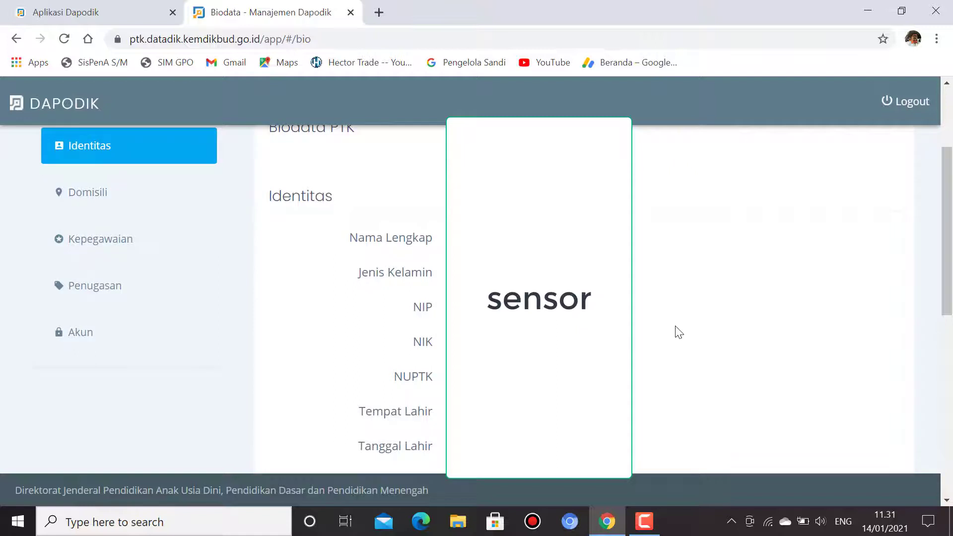
scroll(679, 331, "down", 1)
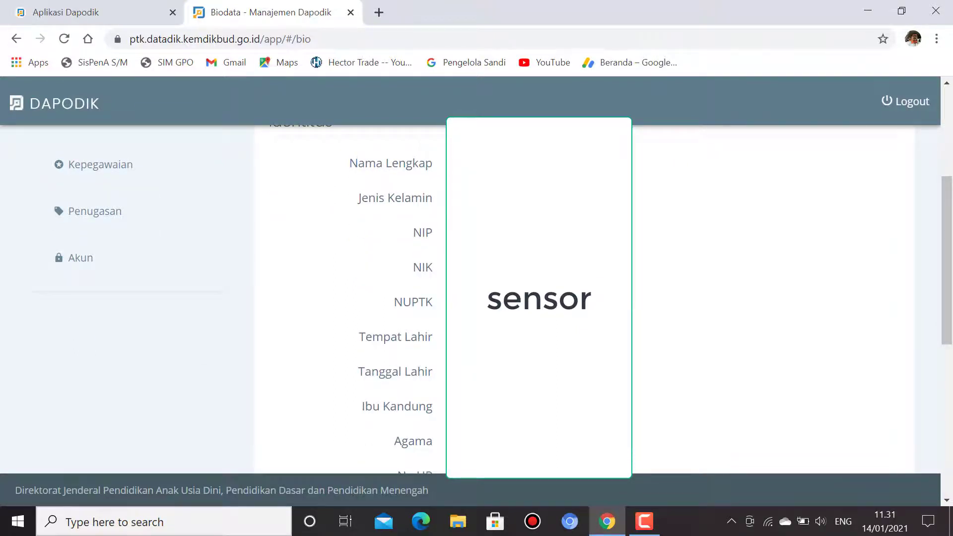
scroll(679, 332, "down", 1)
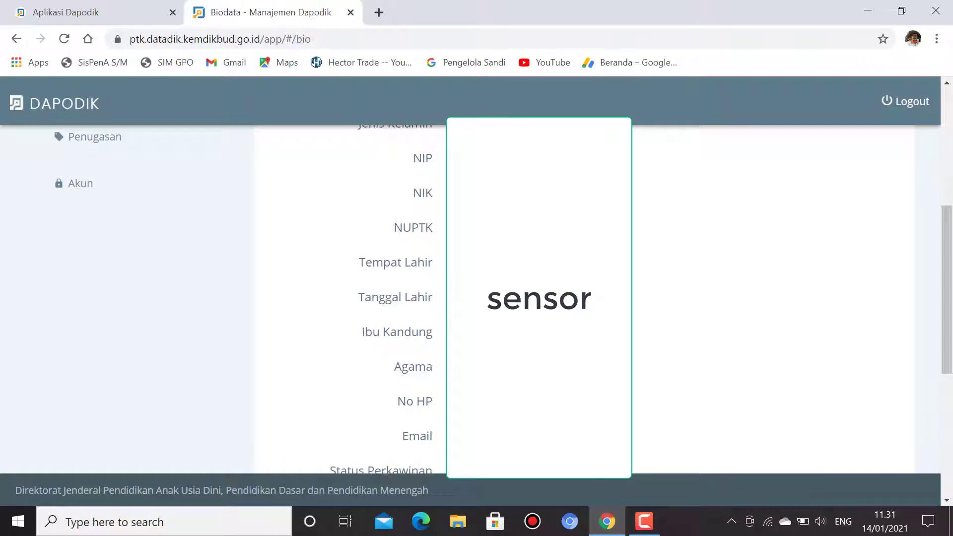
scroll(679, 331, "down", 1)
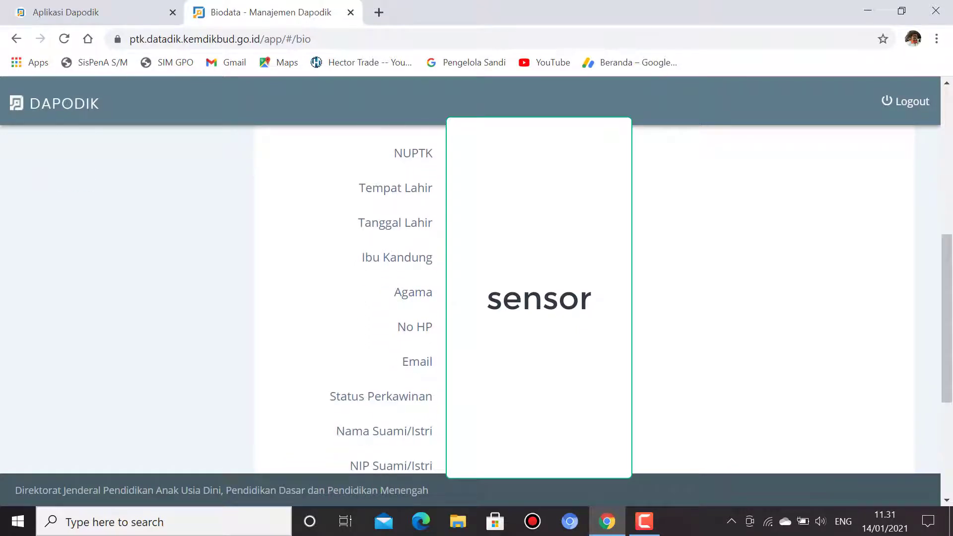
scroll(584, 300, "down", 1)
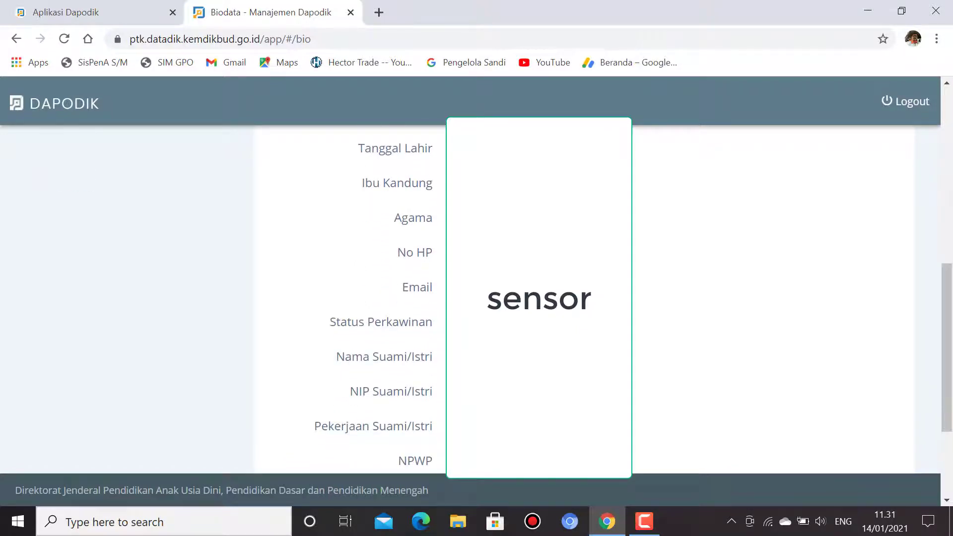
scroll(584, 300, "down", 1)
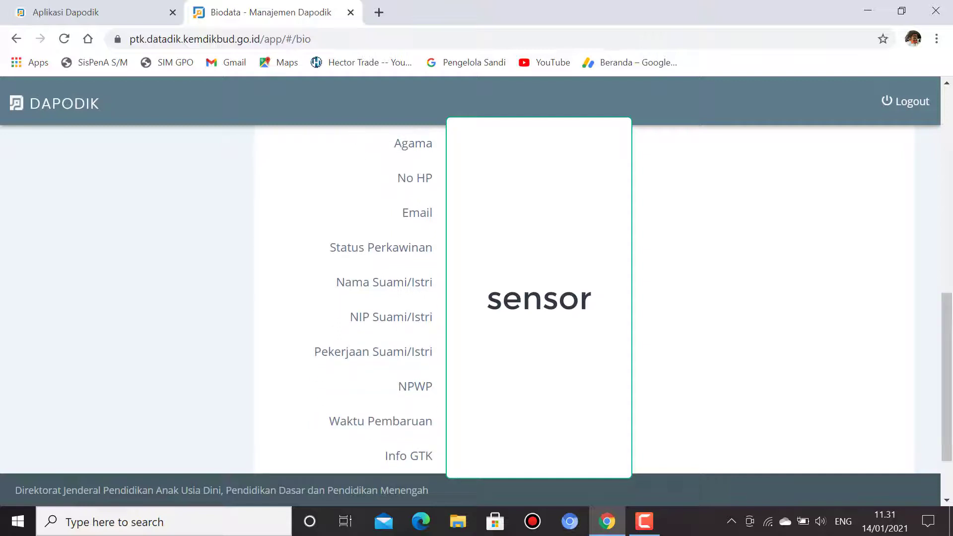
scroll(679, 297, "down", 1)
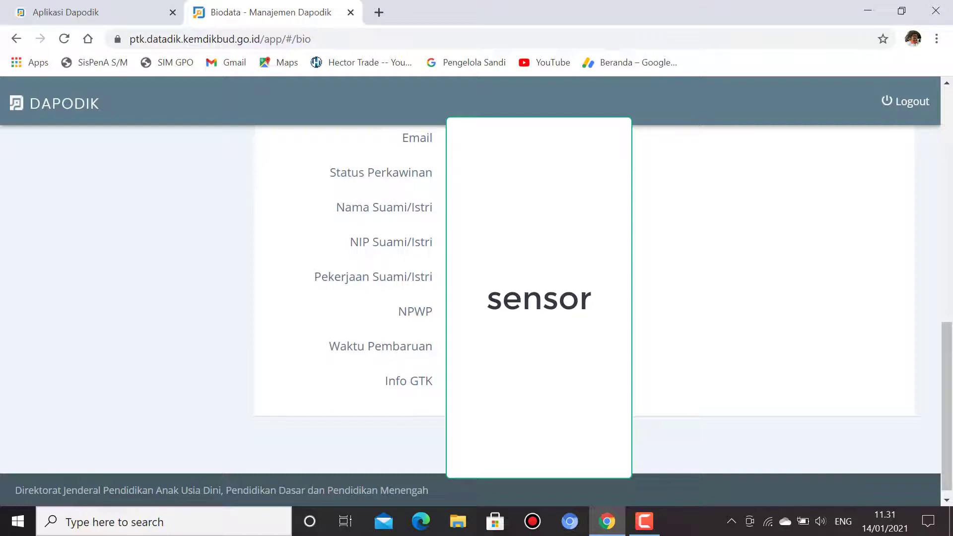
scroll(679, 298, "down", 1)
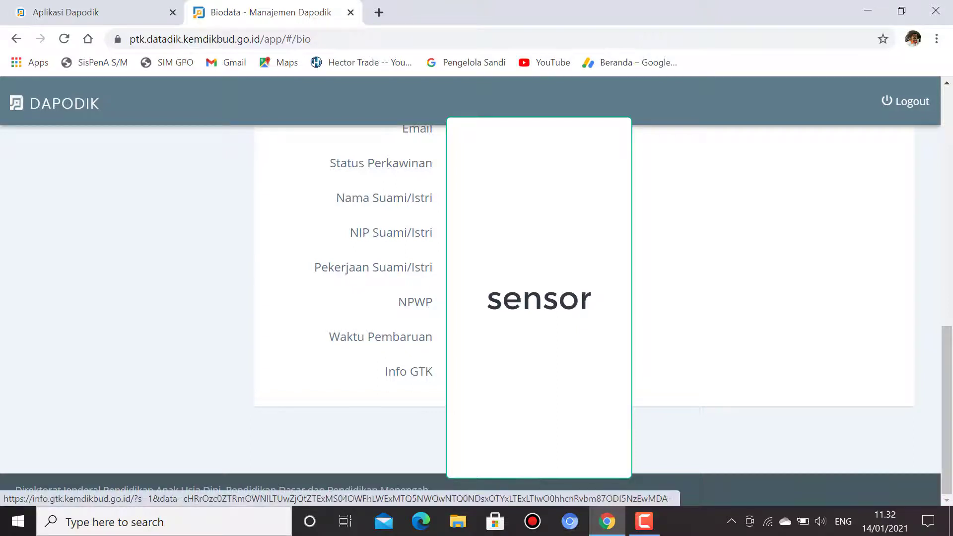
scroll(234, 295, "up", 3)
scroll(233, 295, "up", 7)
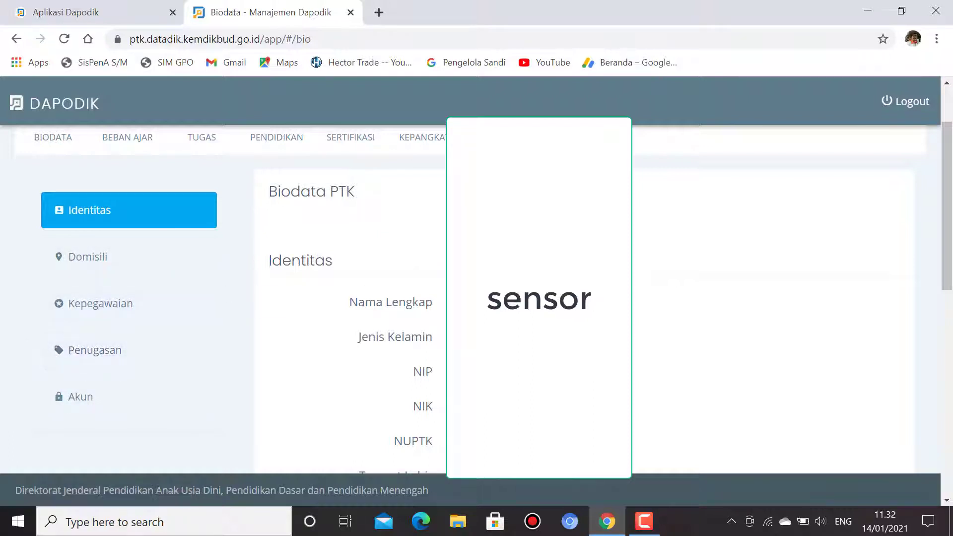
scroll(411, 304, "up", 2)
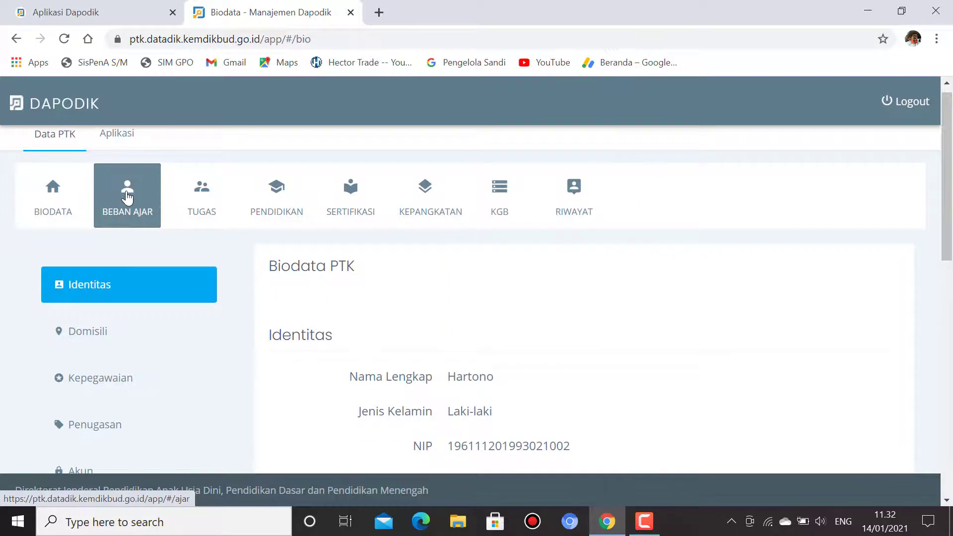
Step: Review every class row in Beban Ajar, then open Tugas Tambahan showing the Kepala Sekolah duty
left_click(127, 197)
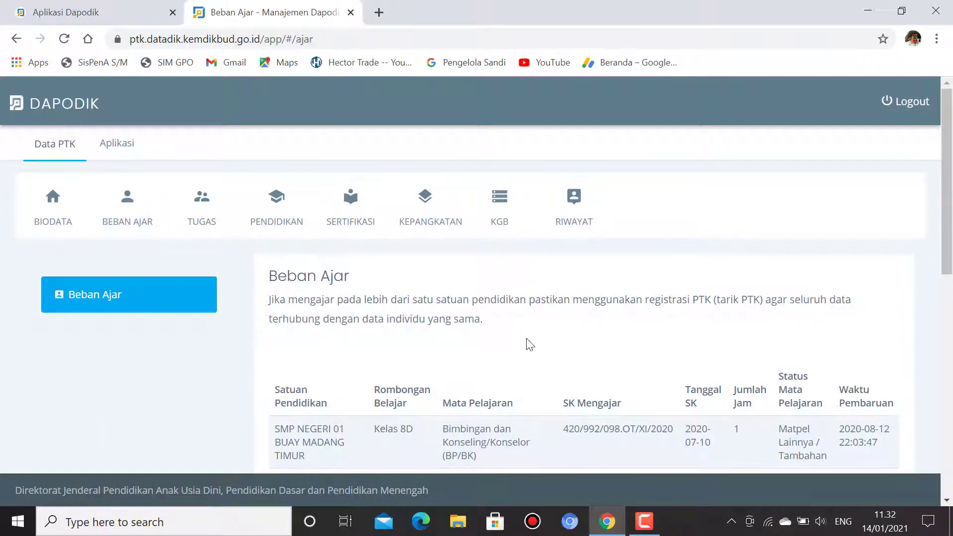
scroll(525, 344, "down", 1)
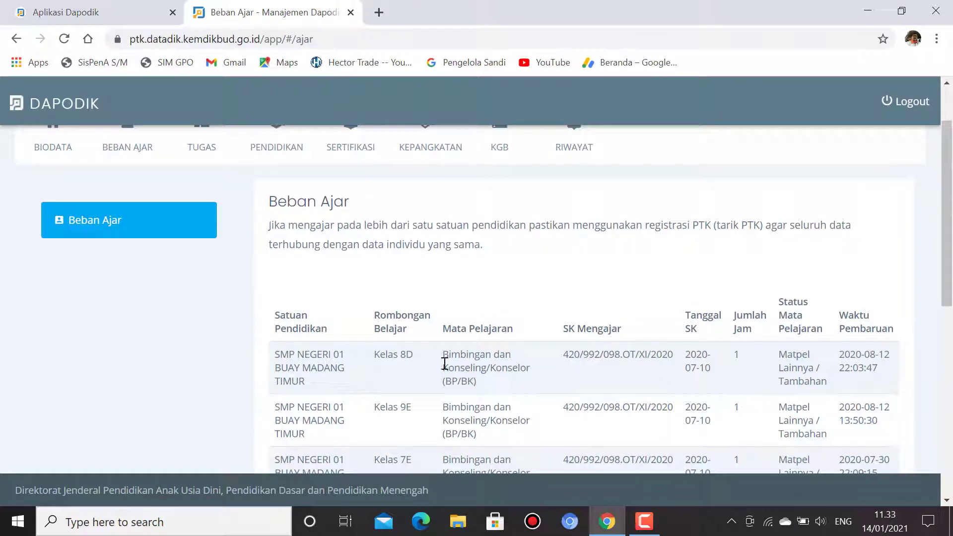
scroll(428, 356, "down", 6)
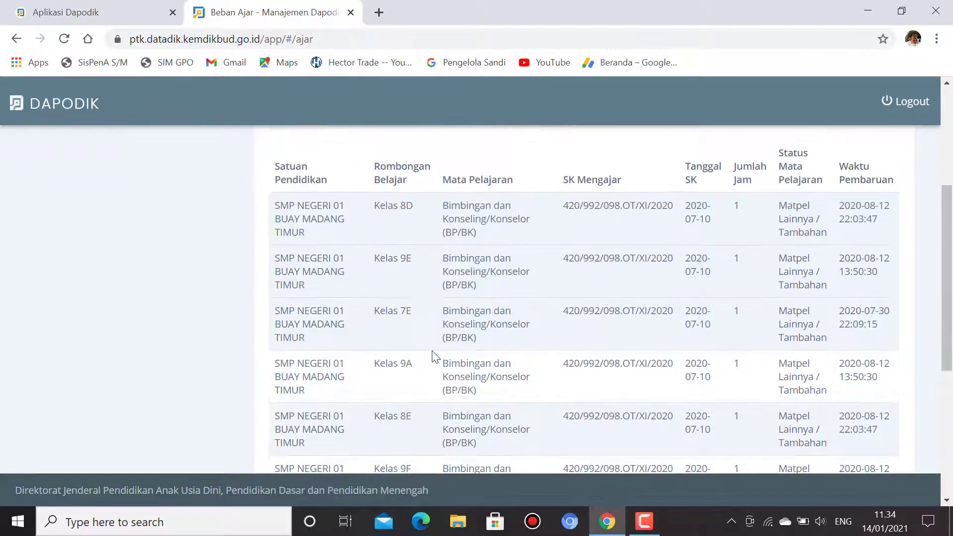
scroll(426, 358, "down", 2)
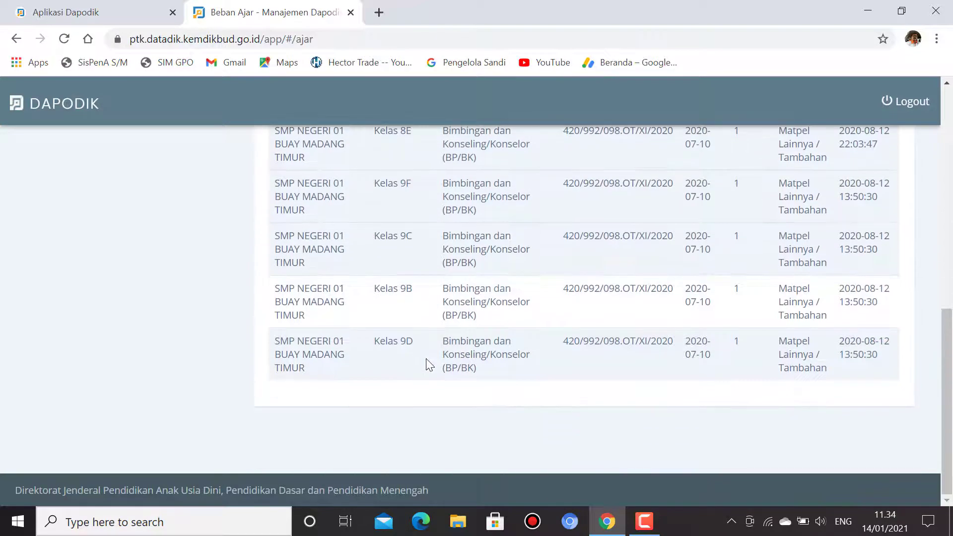
scroll(426, 359, "up", 5)
scroll(426, 358, "up", 3)
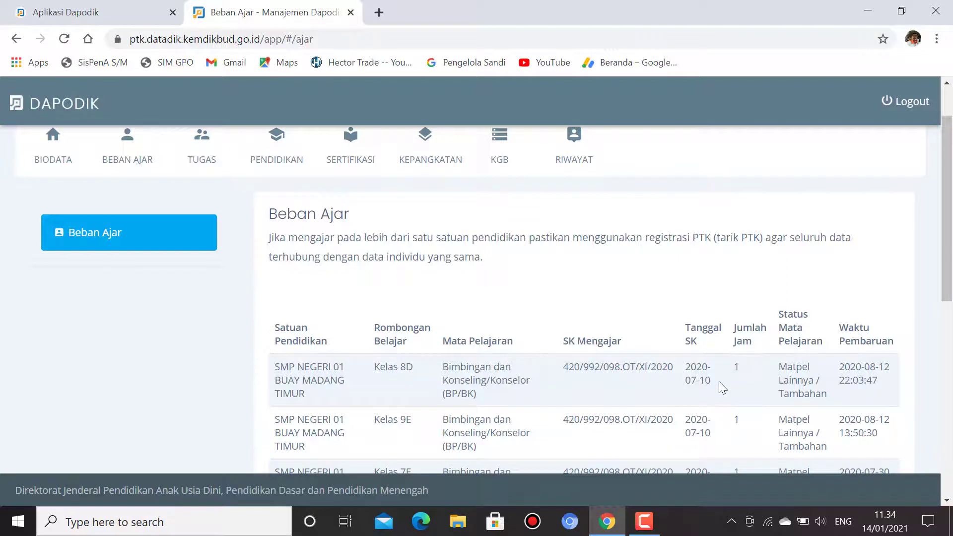
scroll(645, 389, "down", 2)
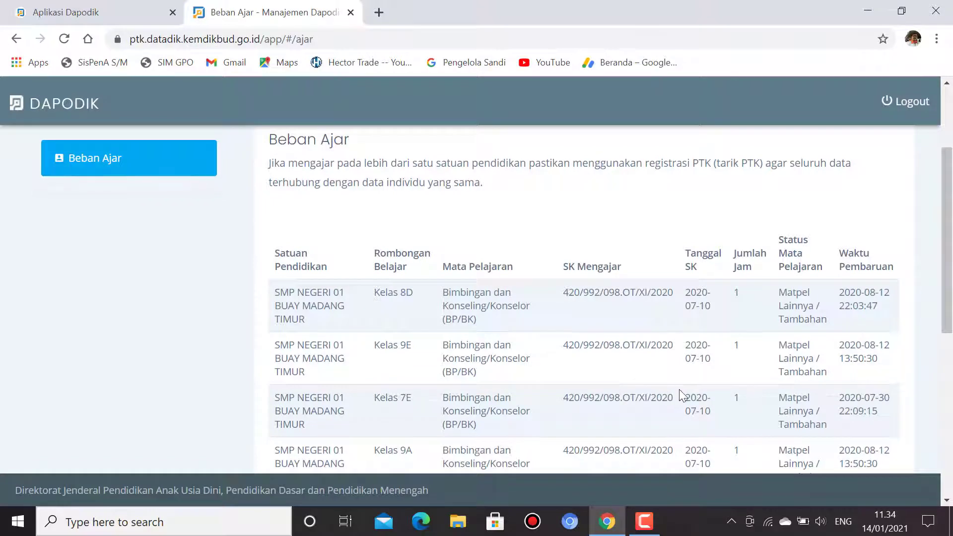
scroll(678, 391, "down", 4)
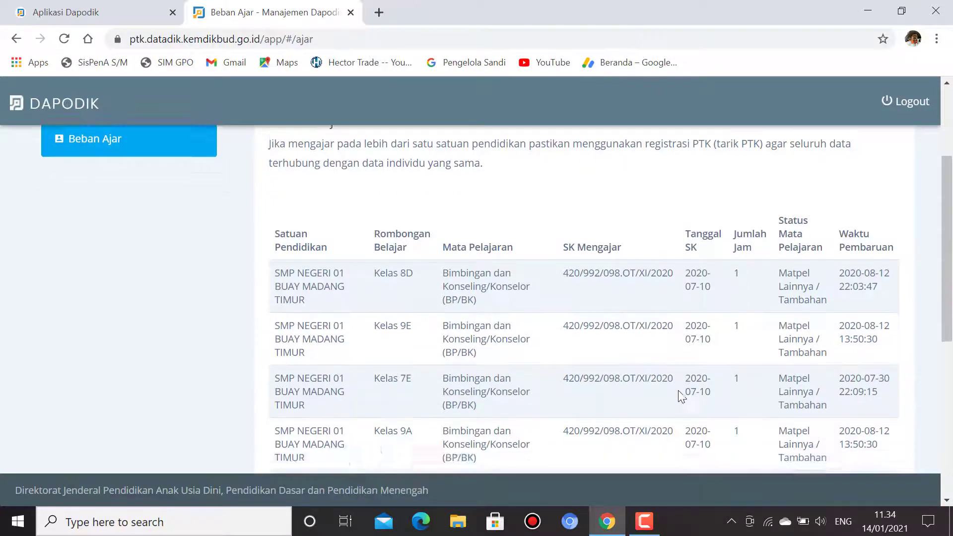
scroll(676, 396, "down", 3)
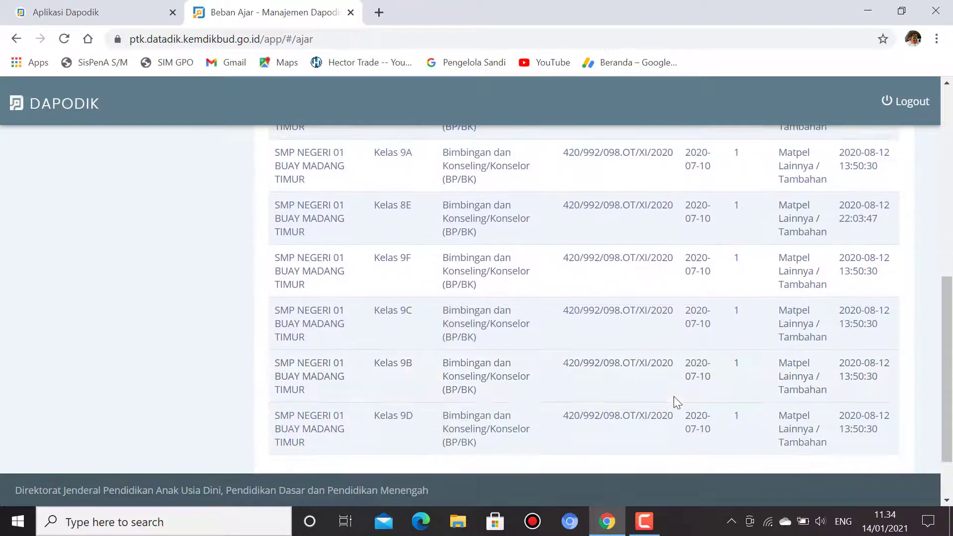
scroll(668, 401, "up", 4)
scroll(670, 403, "up", 3)
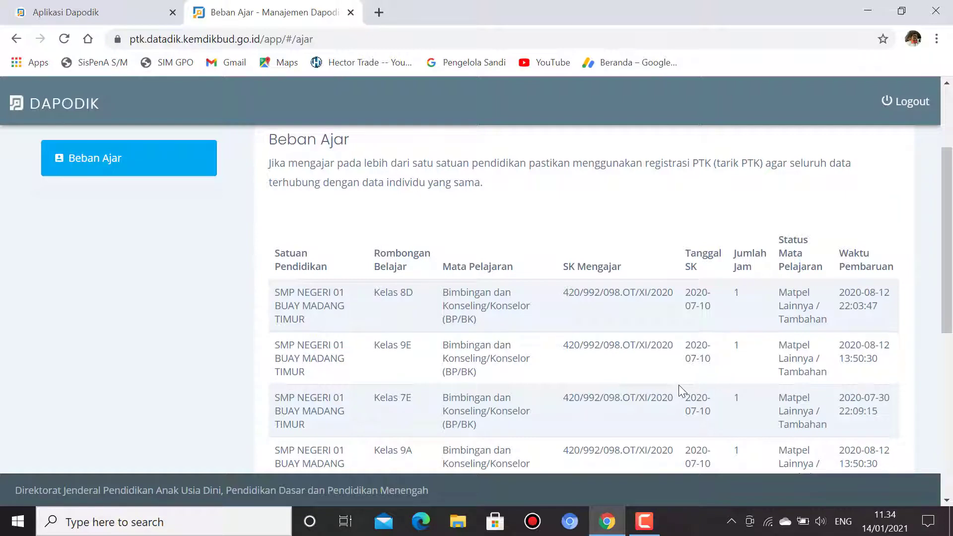
scroll(673, 392, "down", 5)
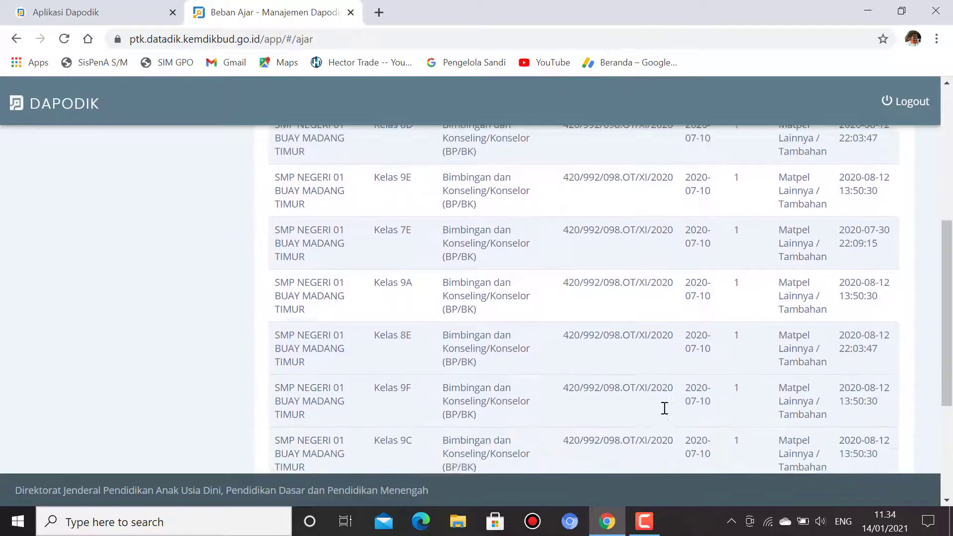
scroll(665, 408, "down", 2)
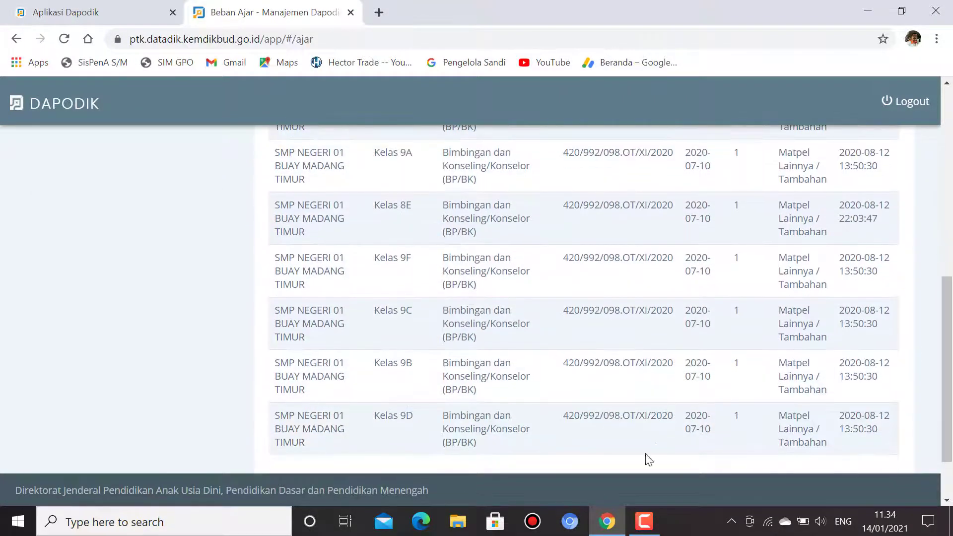
scroll(660, 428, "up", 12)
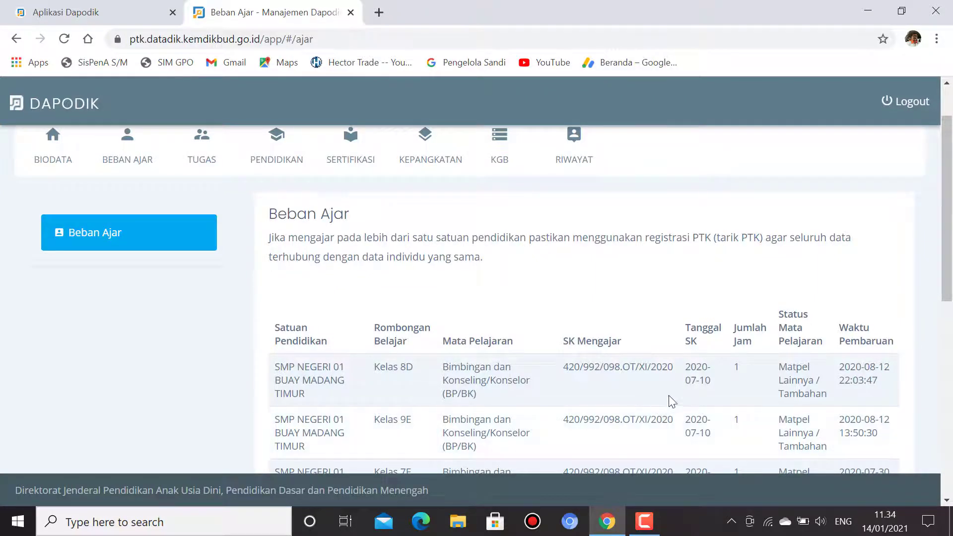
scroll(743, 357, "down", 1)
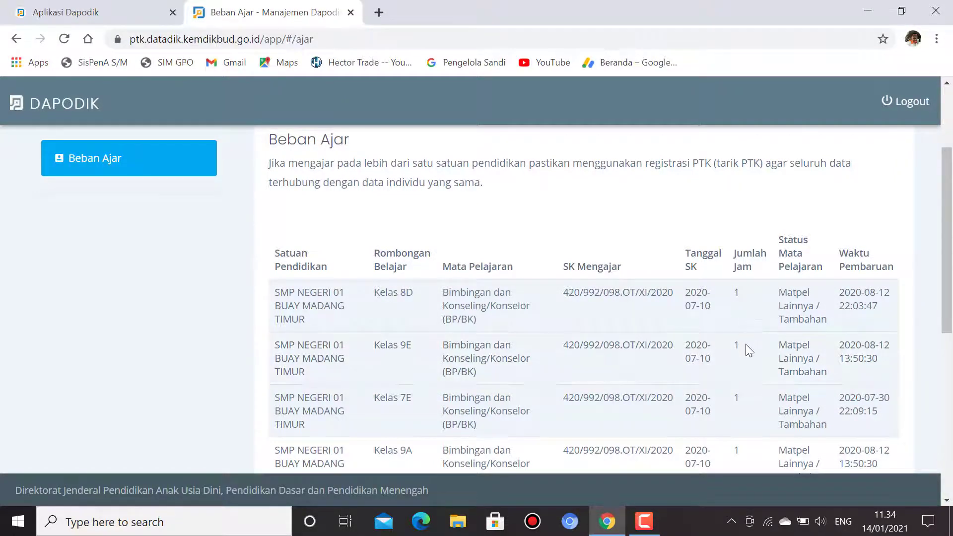
scroll(743, 372, "down", 3)
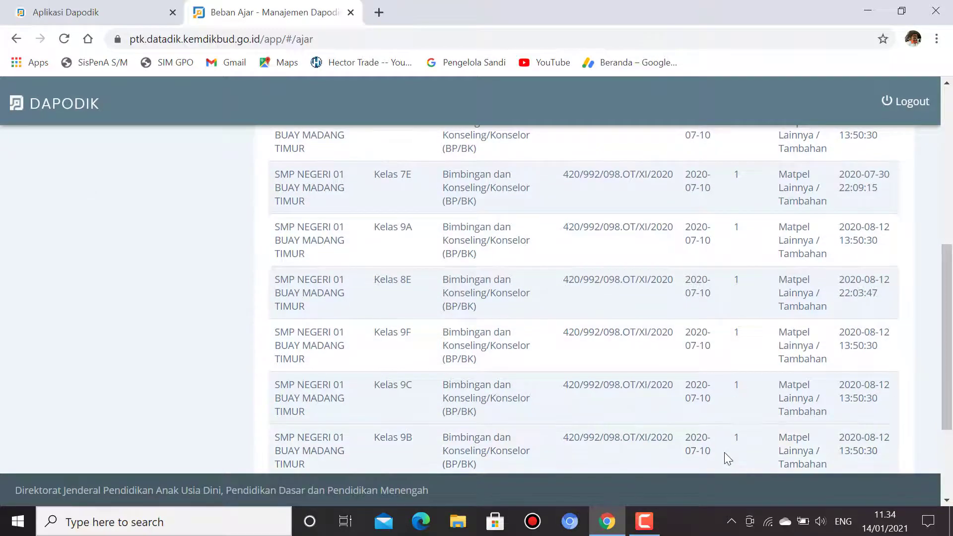
scroll(740, 417, "down", 3)
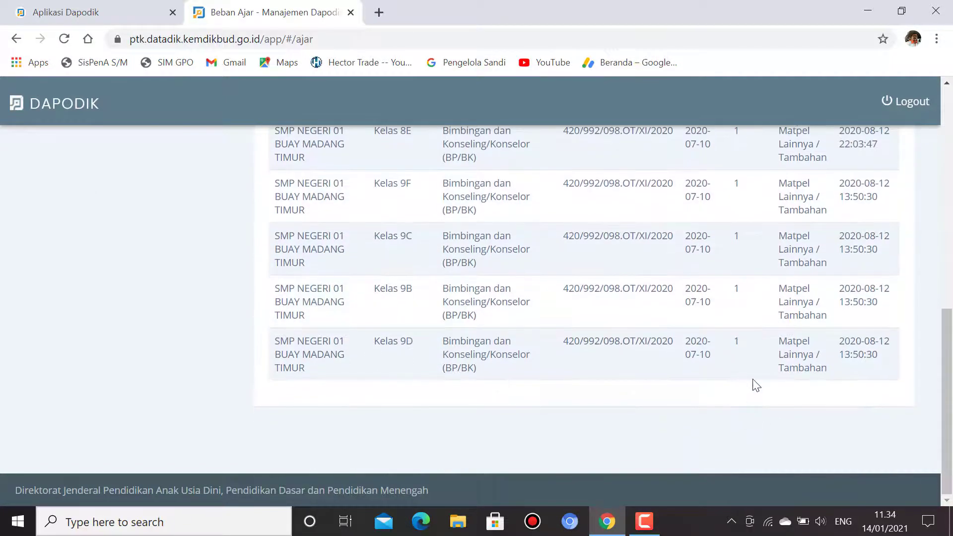
scroll(754, 388, "up", 4)
scroll(756, 375, "up", 4)
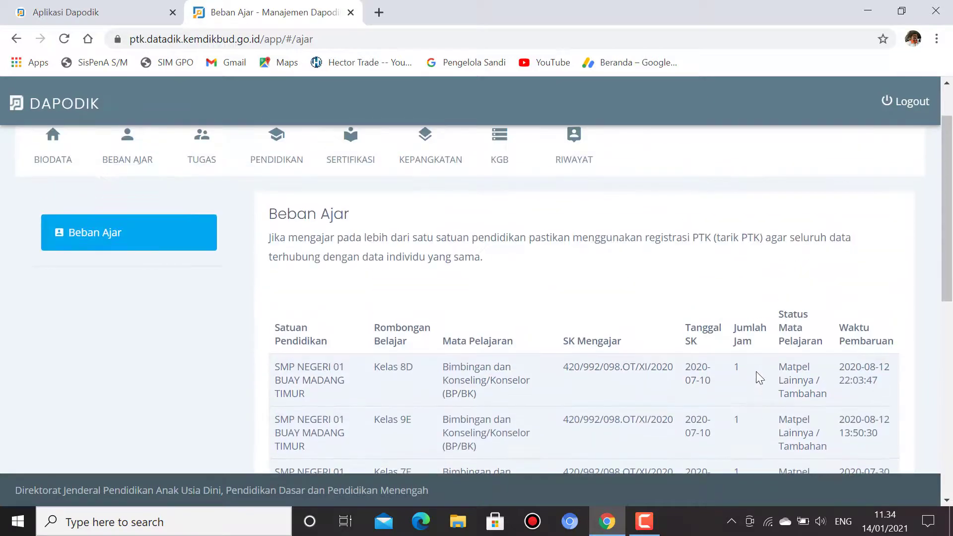
scroll(752, 365, "down", 6)
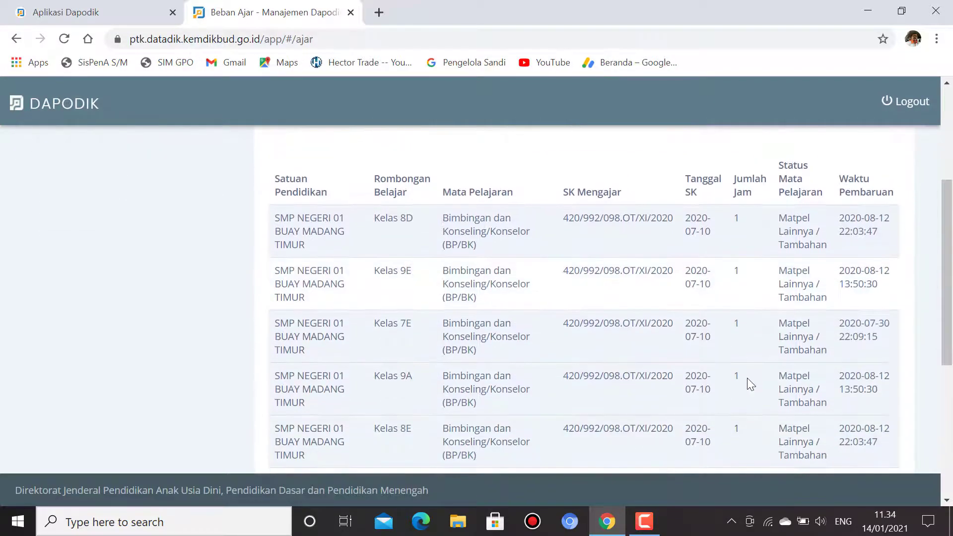
scroll(752, 386, "down", 3)
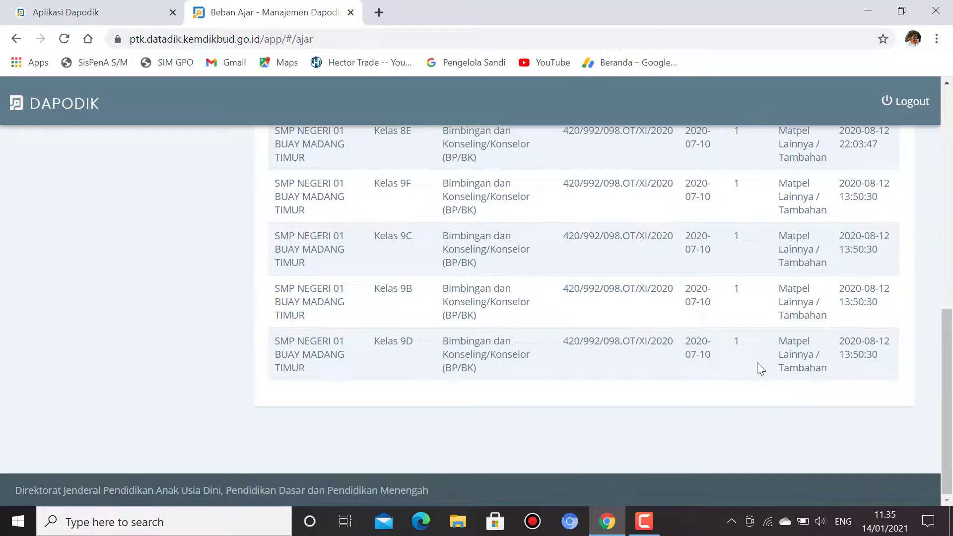
scroll(761, 369, "up", 15)
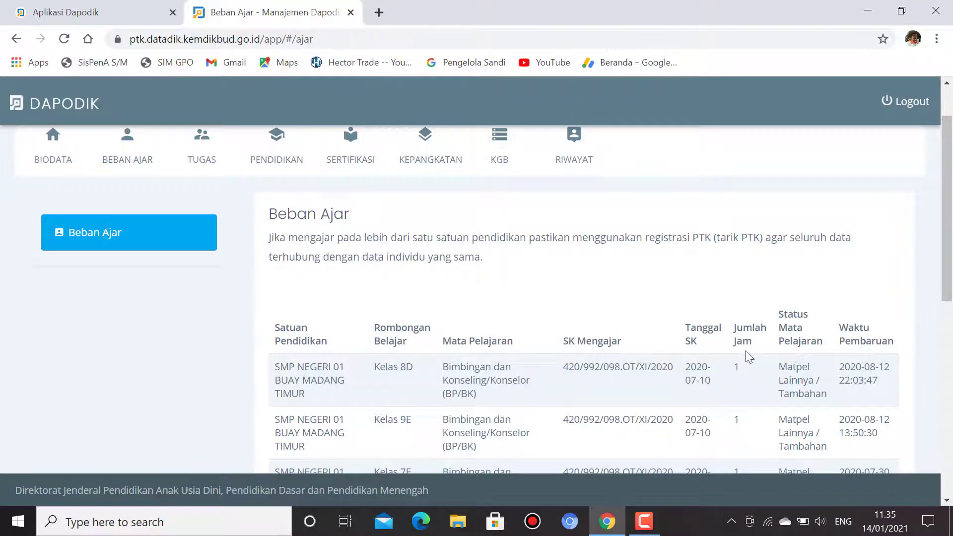
scroll(666, 355, "down", 9)
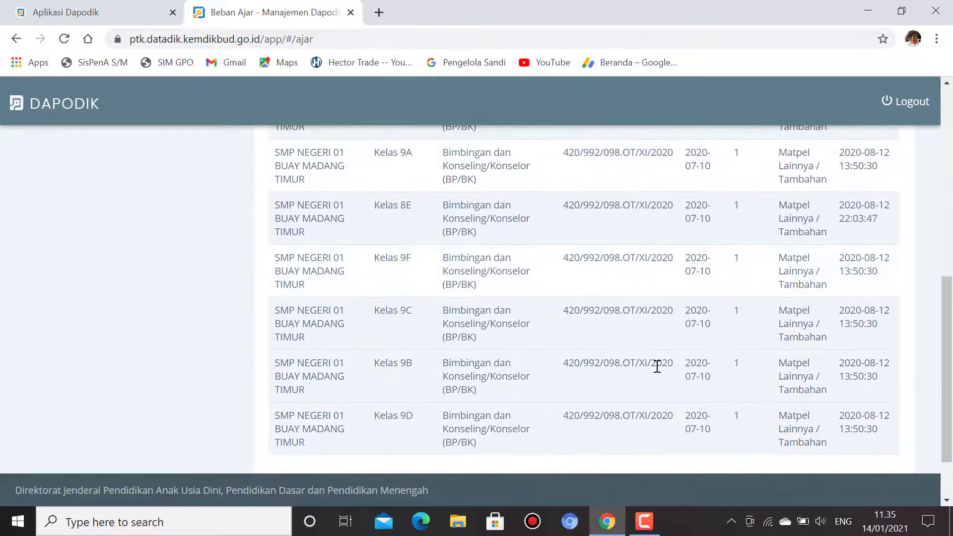
scroll(656, 367, "up", 9)
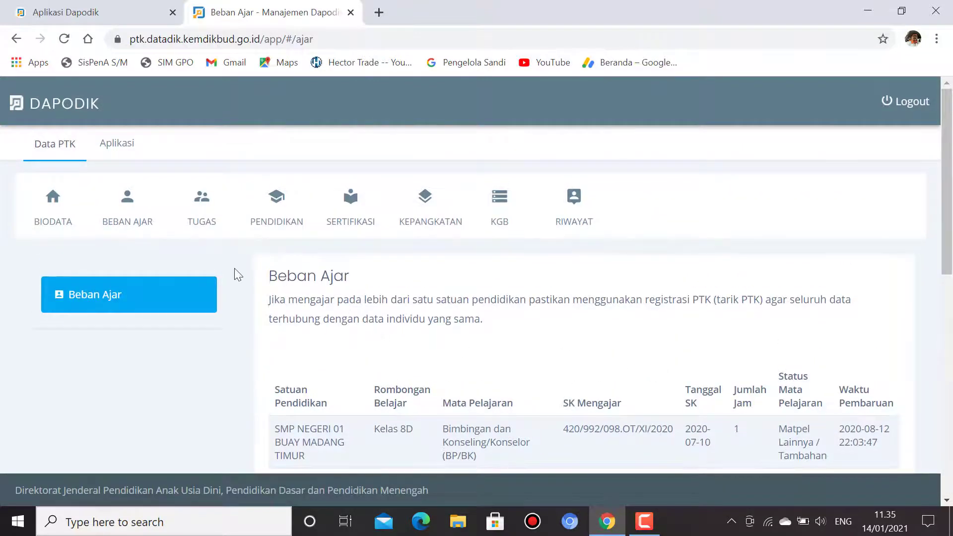
left_click(206, 207)
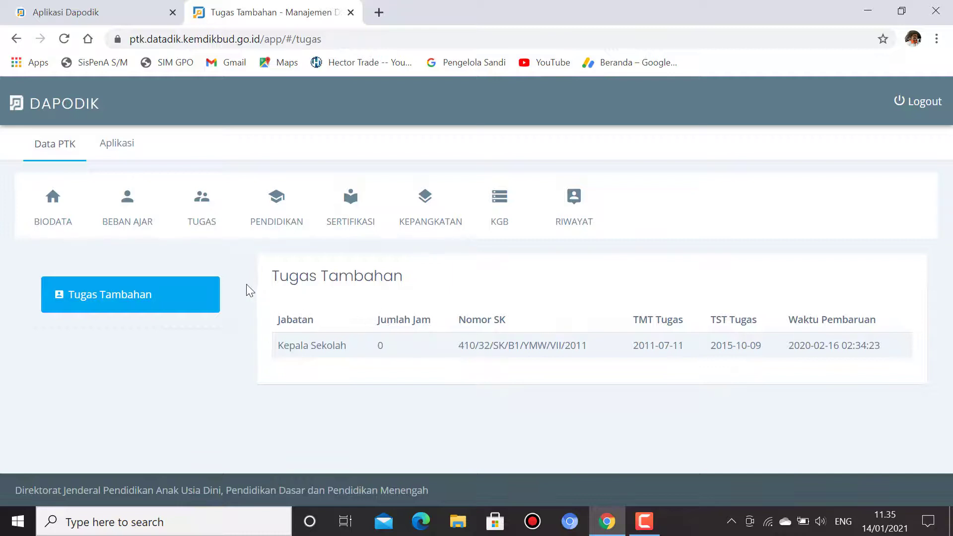
left_click(284, 215)
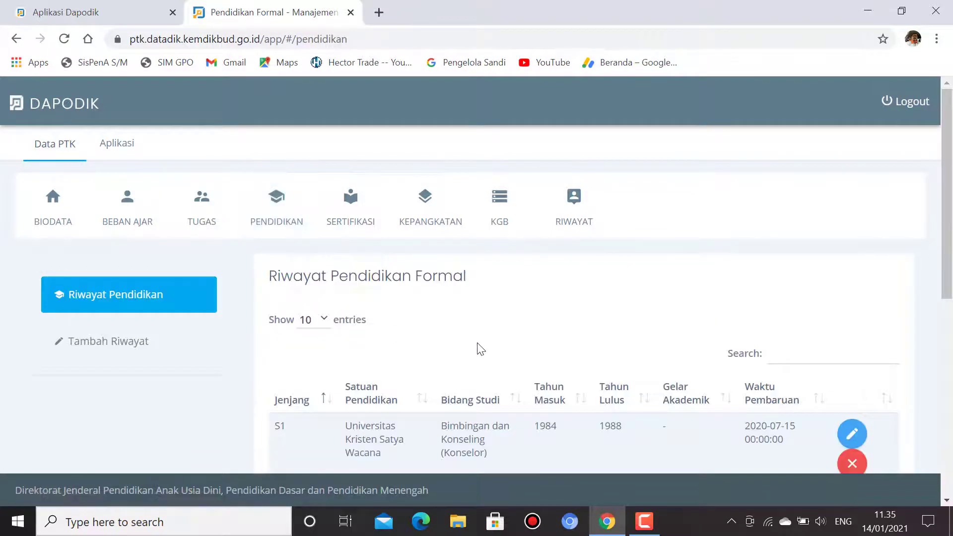
scroll(476, 348, "down", 6)
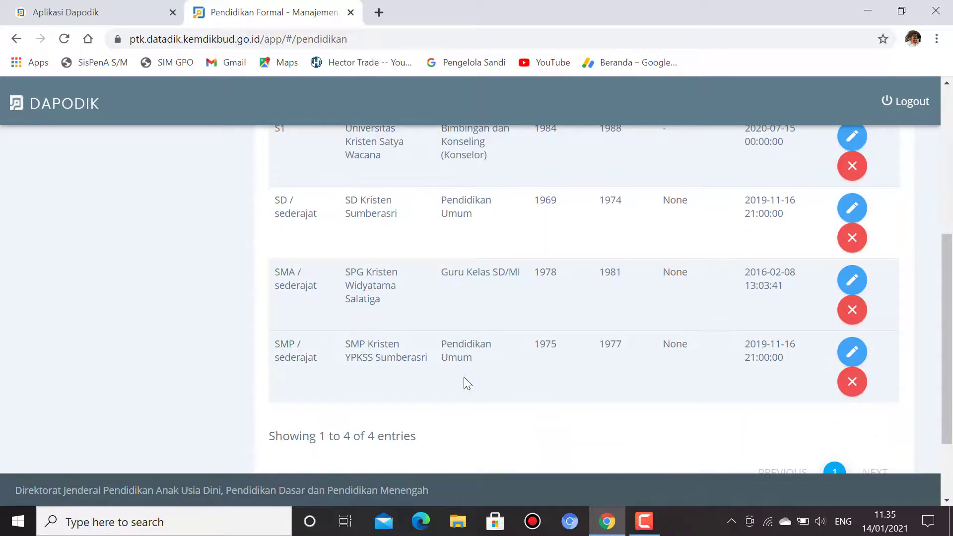
scroll(467, 382, "up", 6)
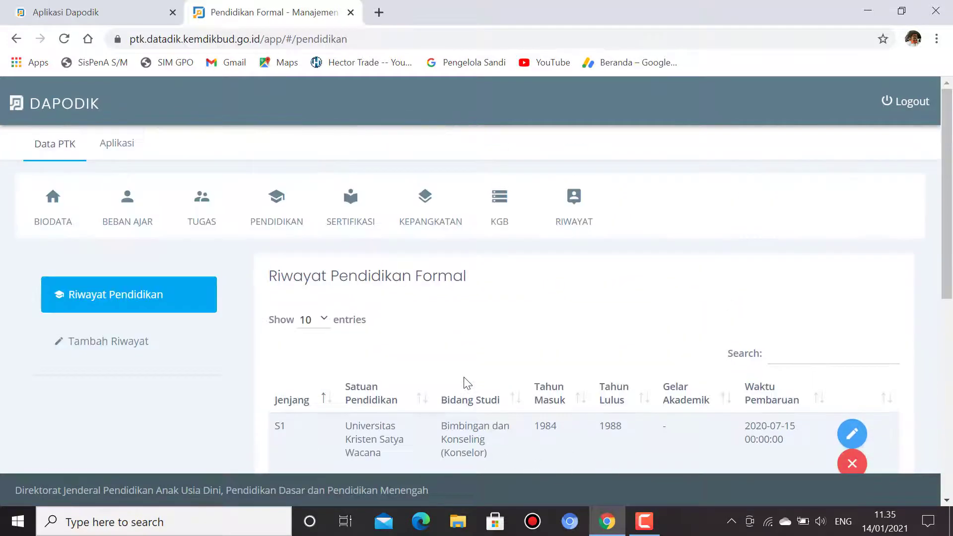
scroll(518, 401, "down", 2)
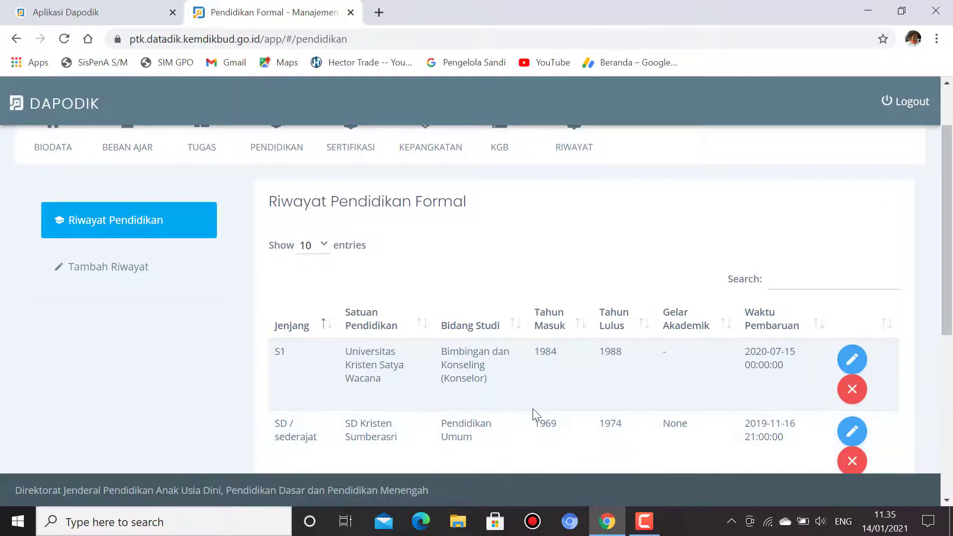
scroll(640, 397, "down", 2)
scroll(639, 395, "down", 4)
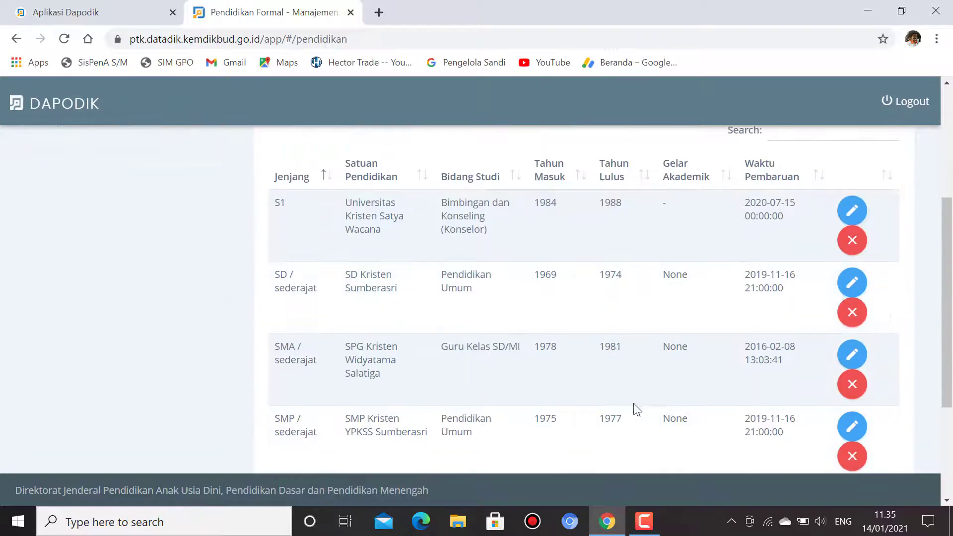
scroll(634, 413, "up", 1)
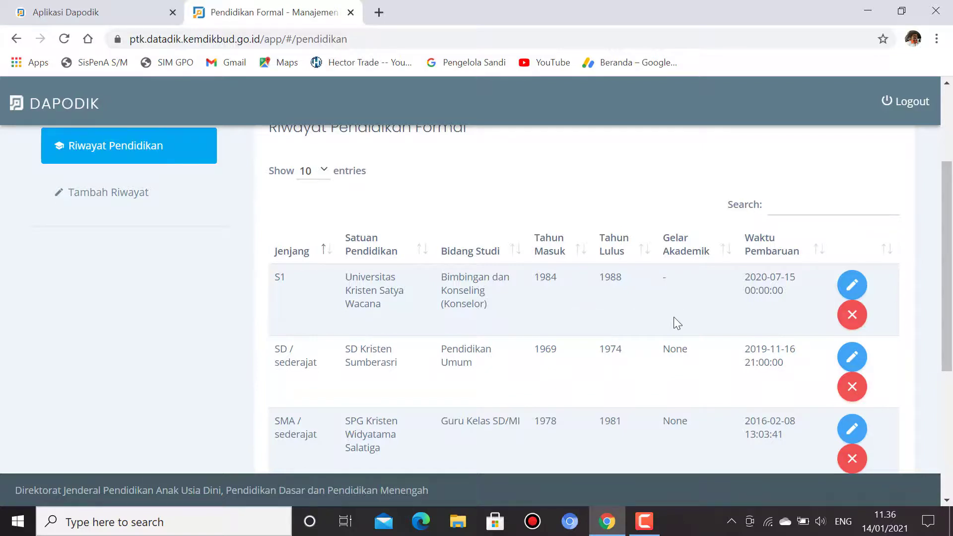
scroll(674, 317, "up", 2)
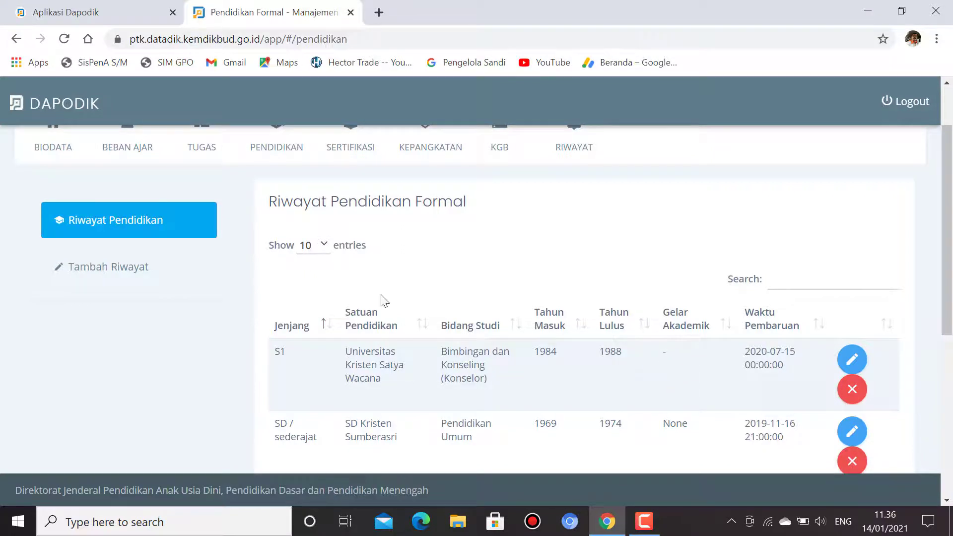
scroll(388, 296, "up", 2)
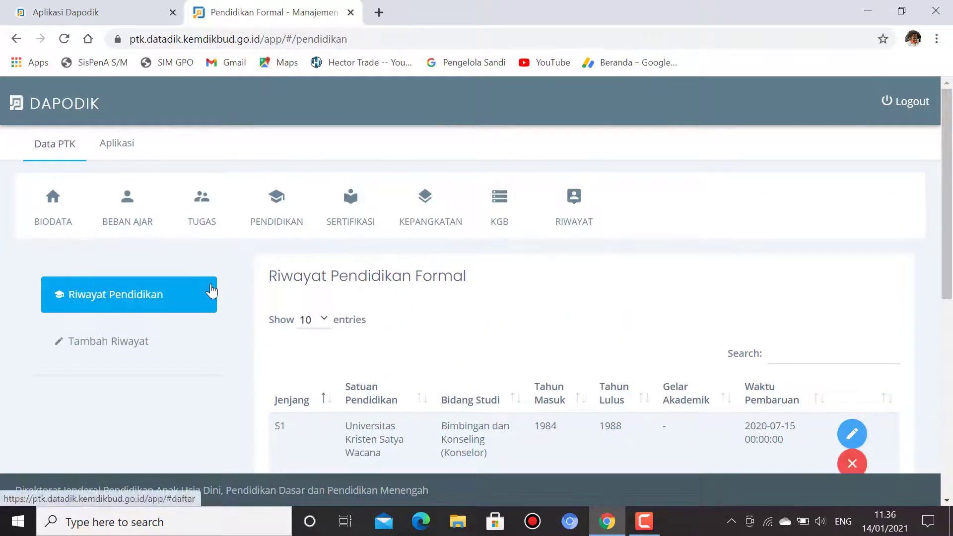
left_click(115, 346)
scroll(336, 343, "down", 5)
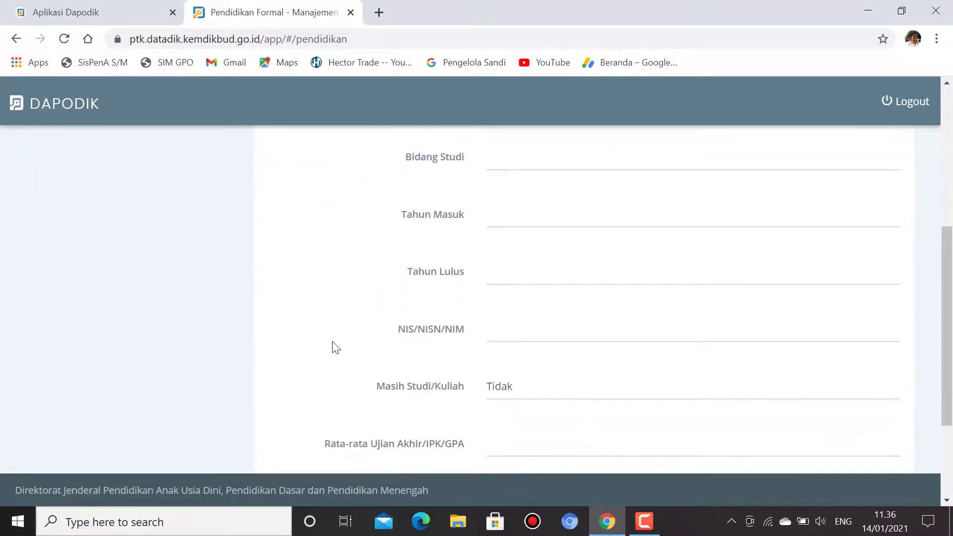
scroll(336, 348, "down", 2)
scroll(336, 347, "up", 7)
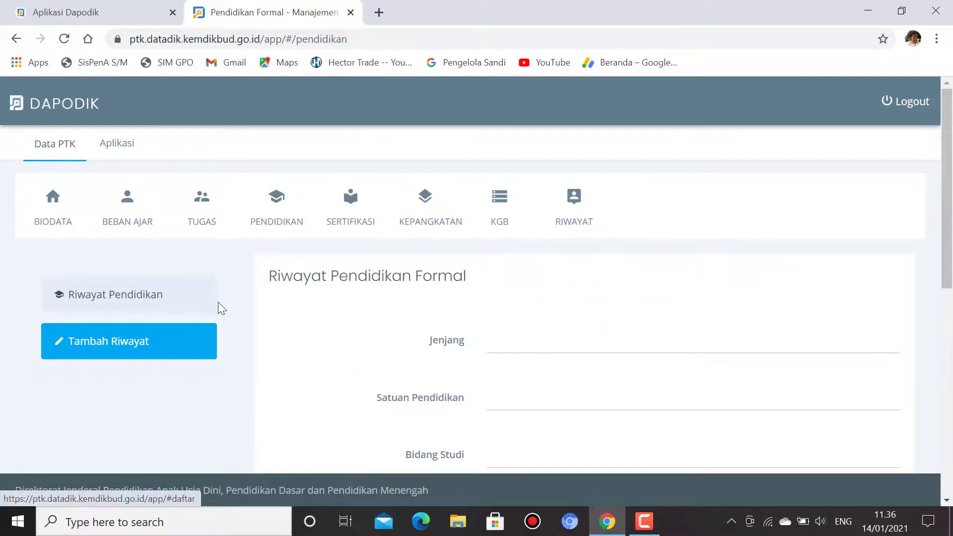
left_click(126, 297)
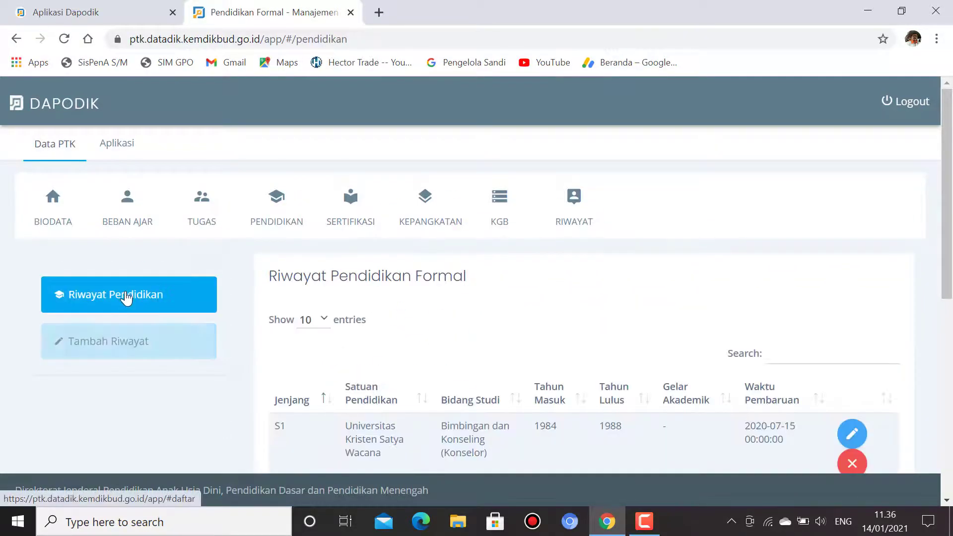
scroll(382, 348, "down", 1)
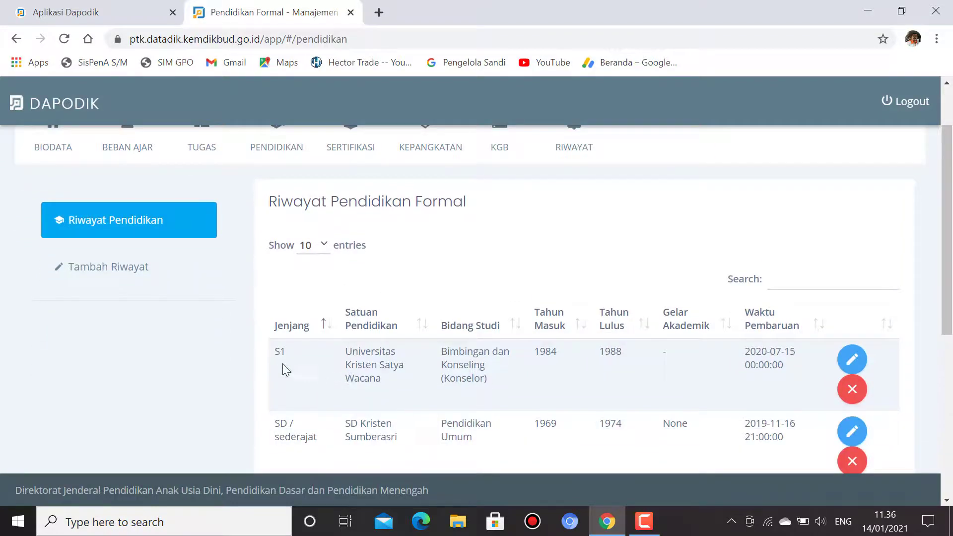
scroll(315, 355, "down", 2)
scroll(313, 363, "up", 3)
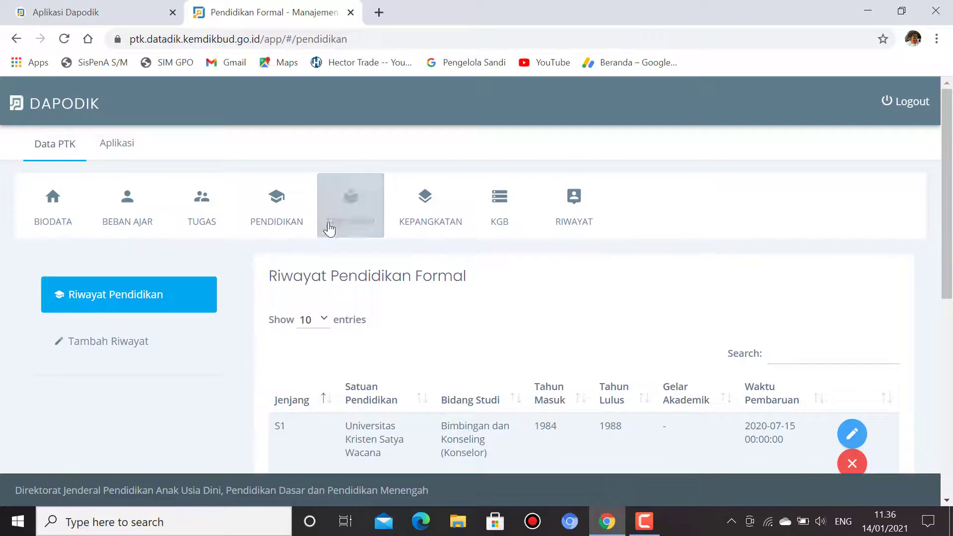
Step: View Riwayat Sertifikasi, then Riwayat Kepangkatan with ranks from III/a (1993) to IV/a (2005)
left_click(360, 199)
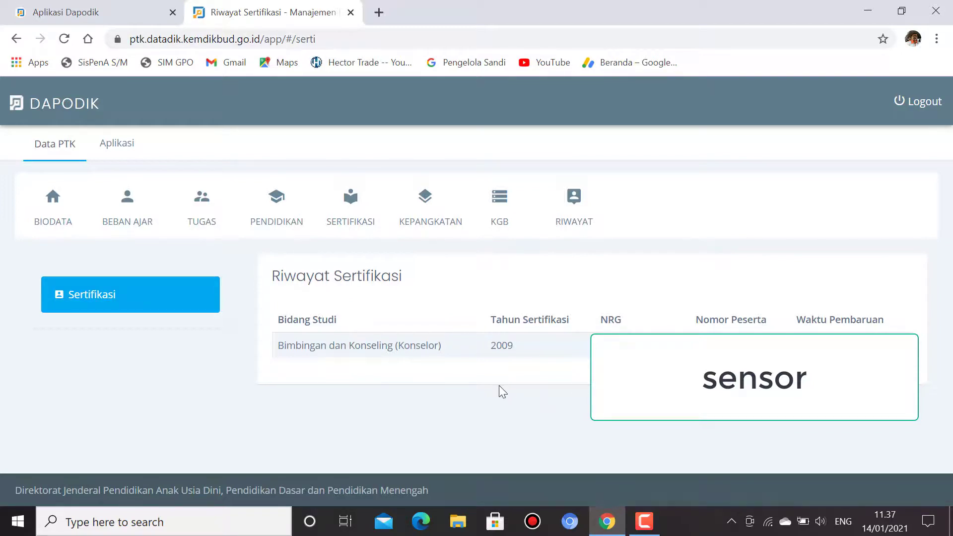
left_click(418, 216)
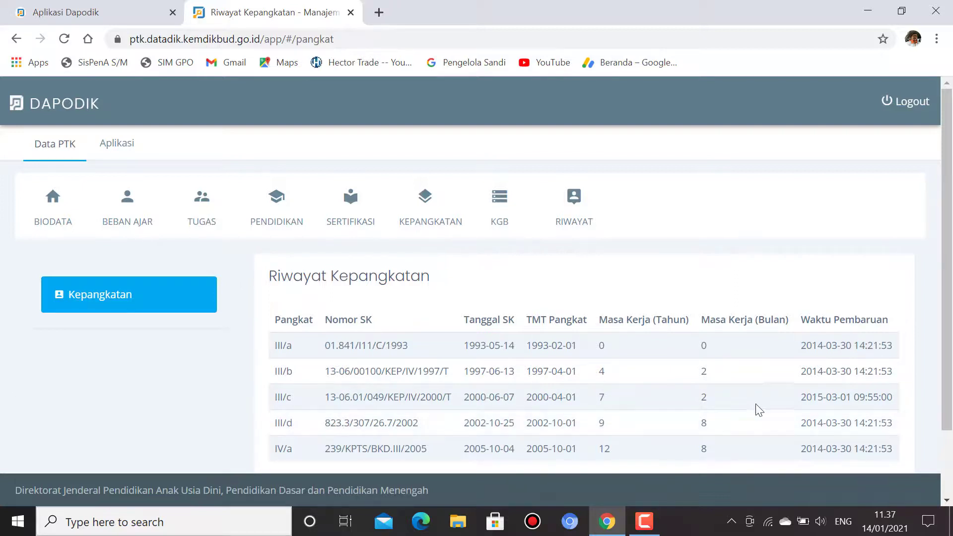
scroll(747, 412, "down", 2)
scroll(742, 419, "up", 2)
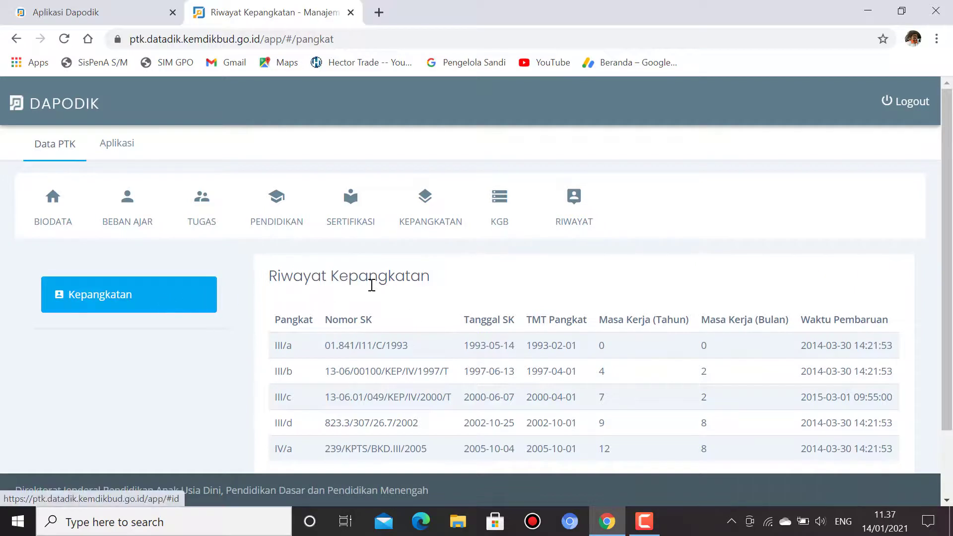
Step: Open Kenaikan Gaji Berkala and scan the raises from III/a in 1995 onward
left_click(501, 212)
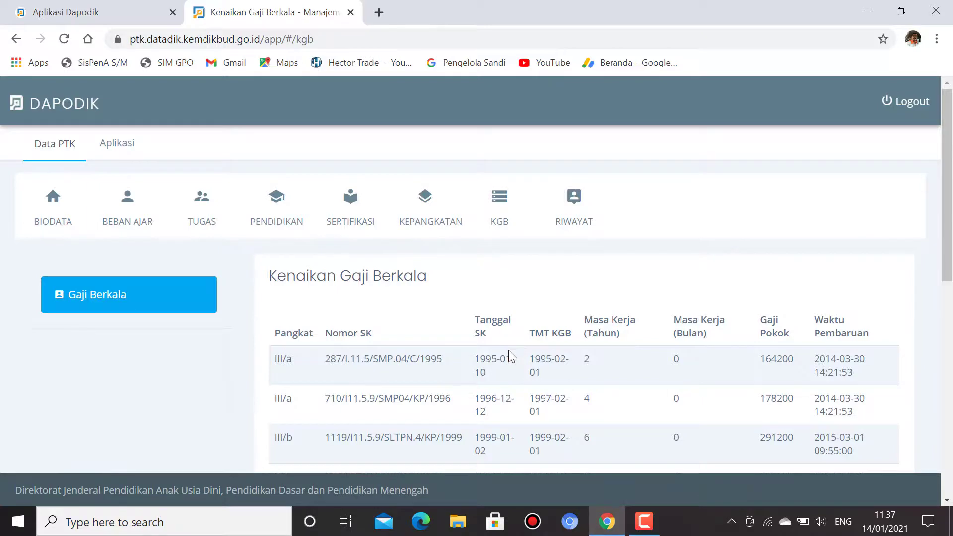
scroll(509, 350, "down", 10)
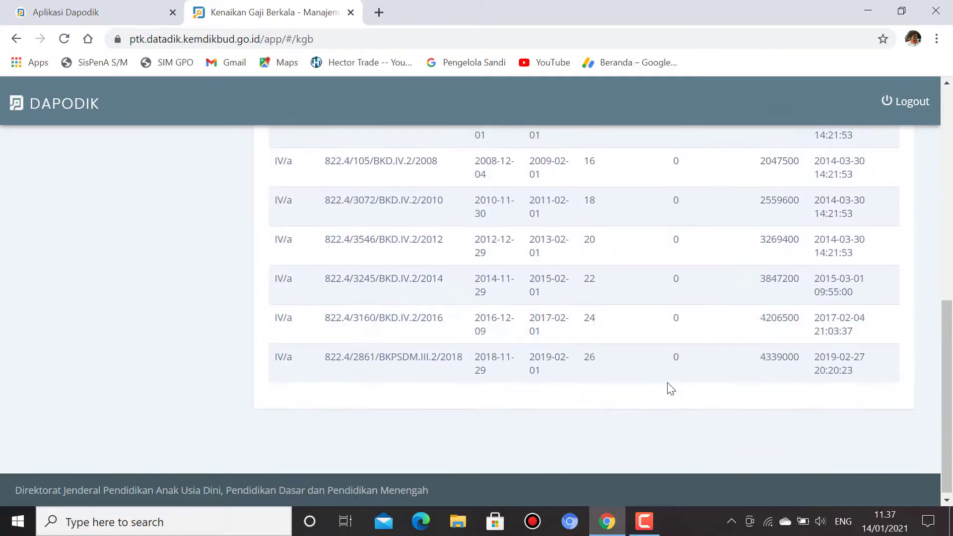
scroll(630, 396, "up", 7)
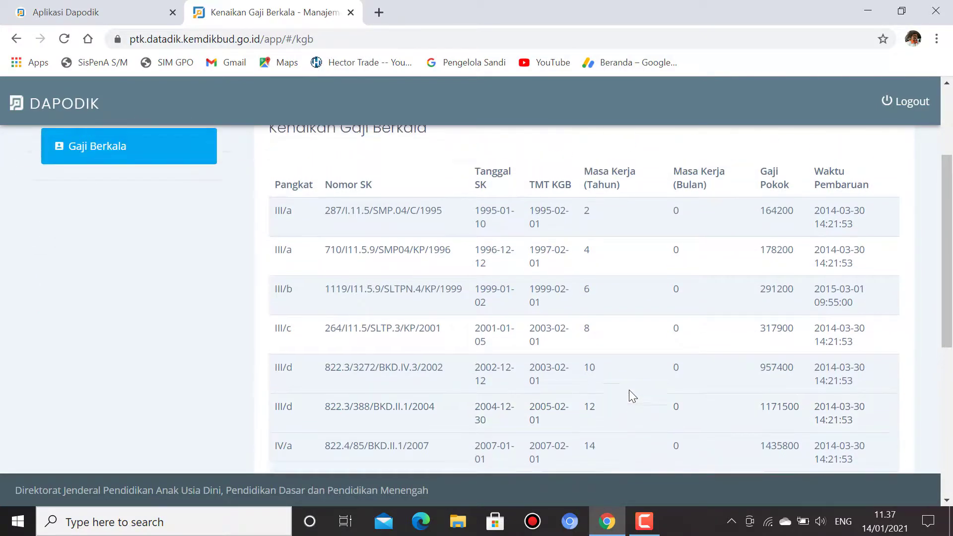
scroll(628, 390, "up", 3)
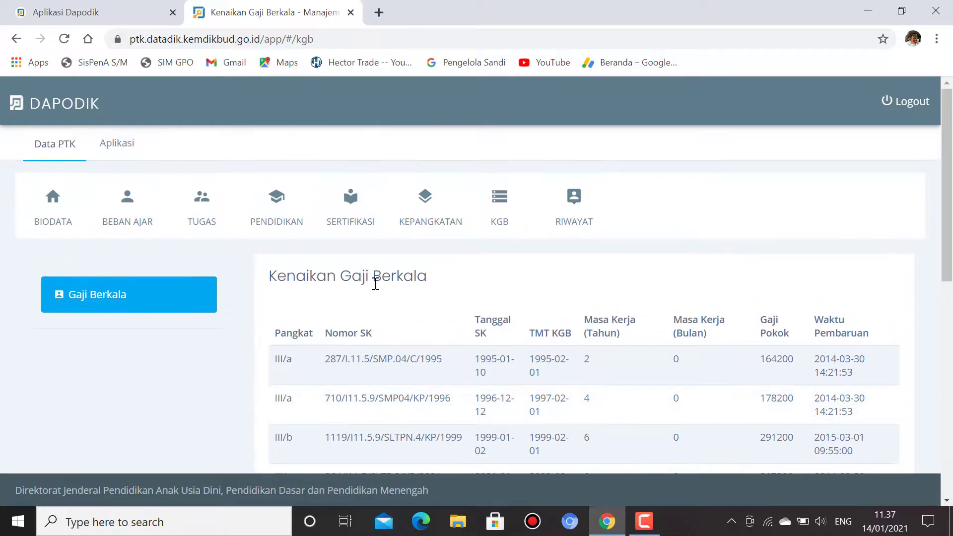
Step: Open Riwayat Kerja to see the PNS Guru BK postings at SMPN4 Muaradua and SMPN1 Buay Madang Timur
left_click(573, 205)
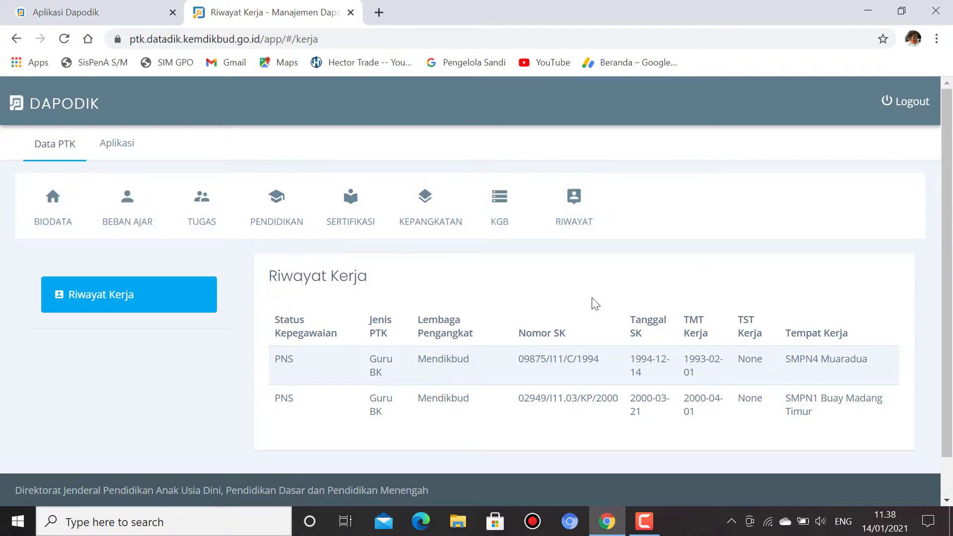
scroll(628, 275, "down", 1)
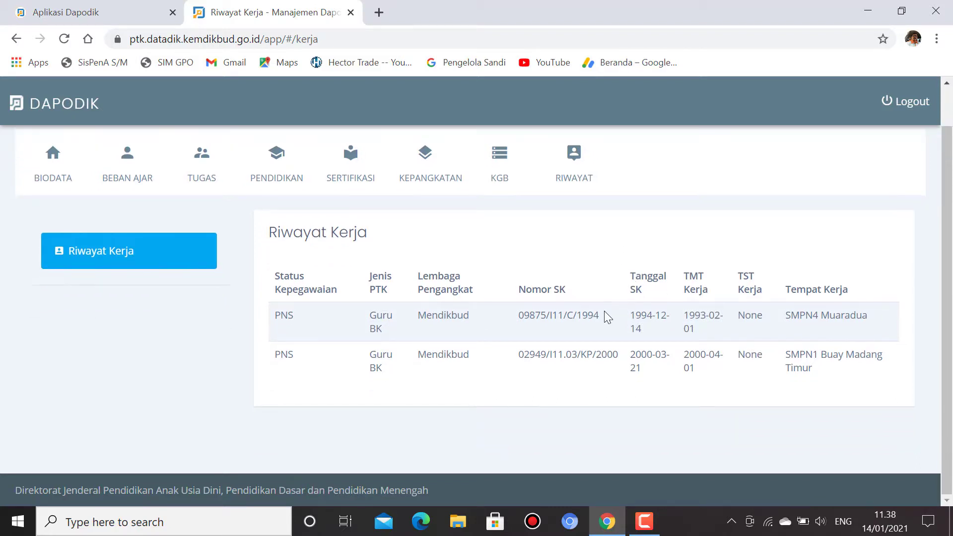
scroll(591, 284, "up", 1)
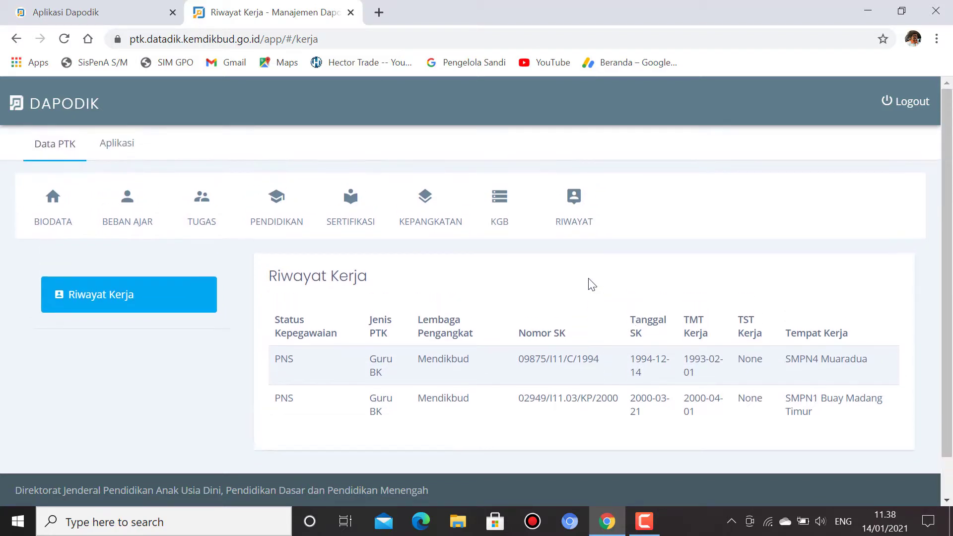